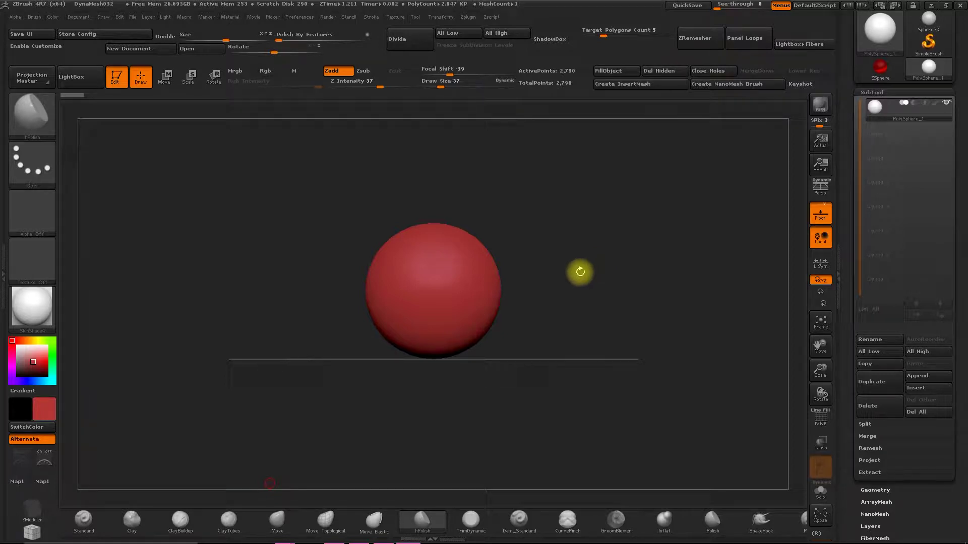
drag(571, 274, 579, 296)
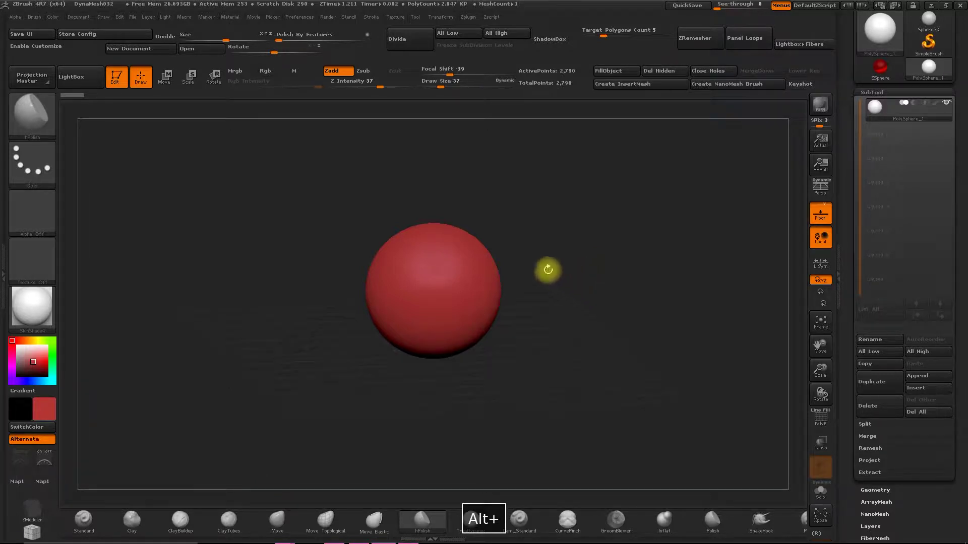
shift+drag(574, 208, 570, 205)
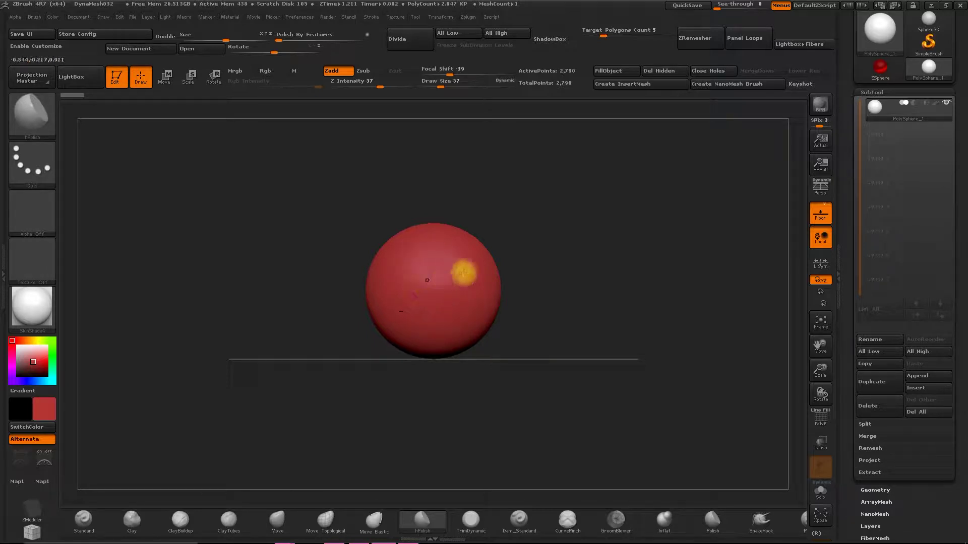
alt+drag(497, 233, 510, 255)
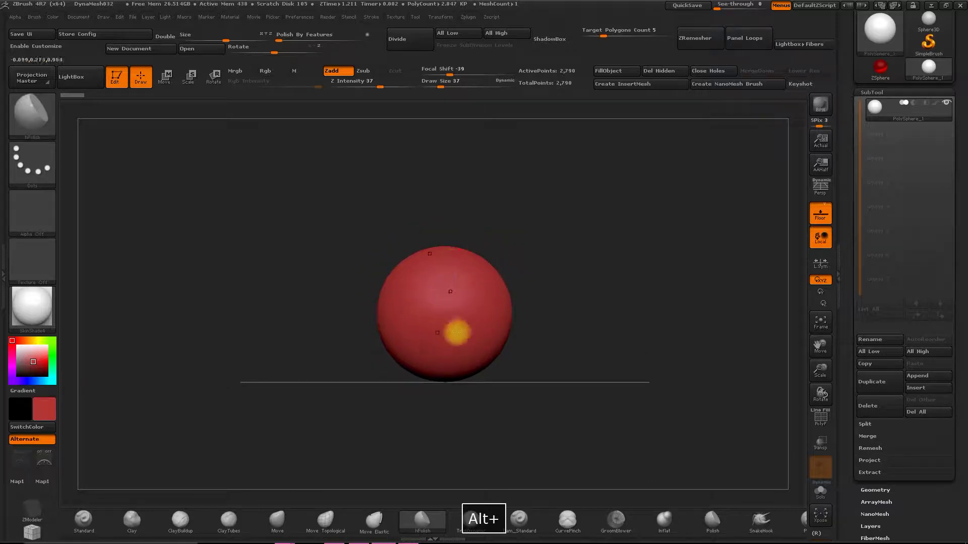
- Import image 2 from the desktop (Escritorio) folder as Map1 of the Front-Back reference grid
click(103, 17)
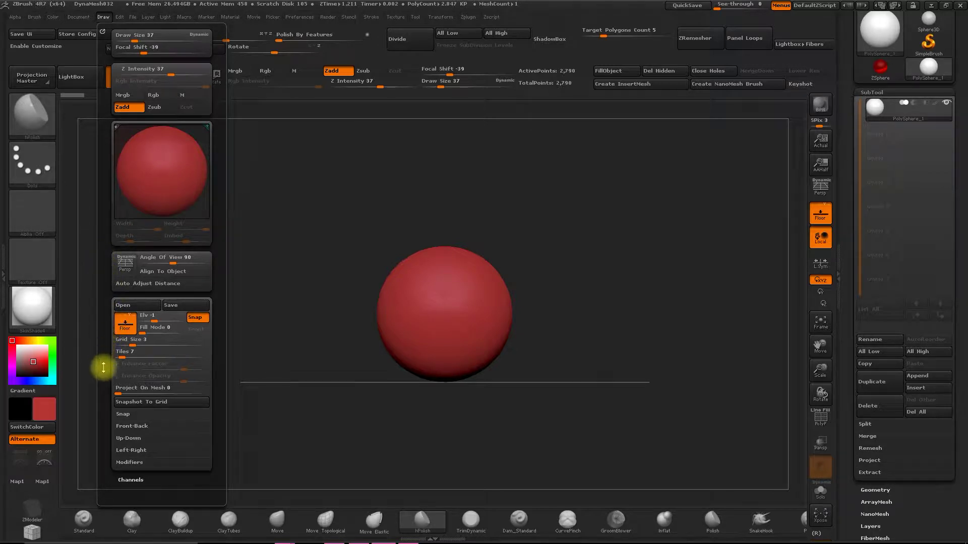
click(125, 426)
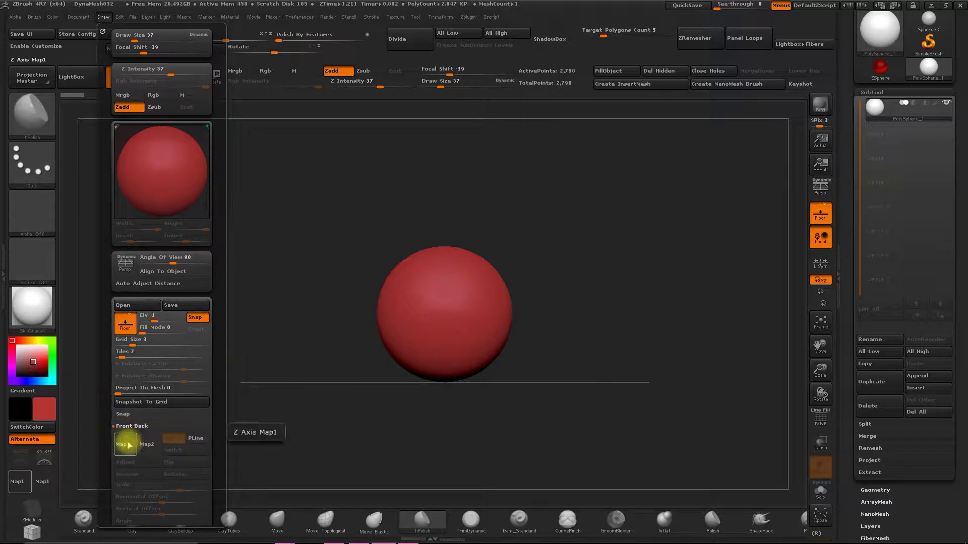
click(146, 444)
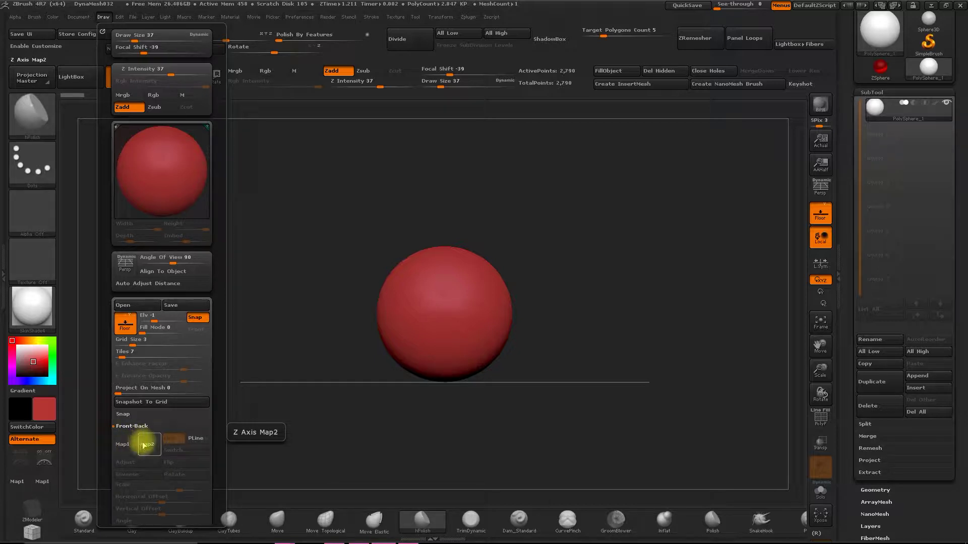
click(126, 445)
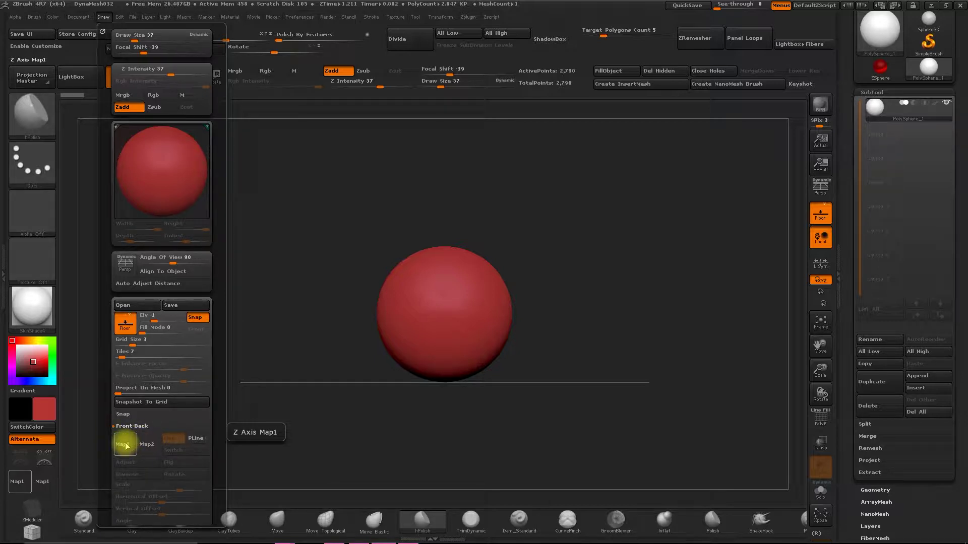
click(125, 444)
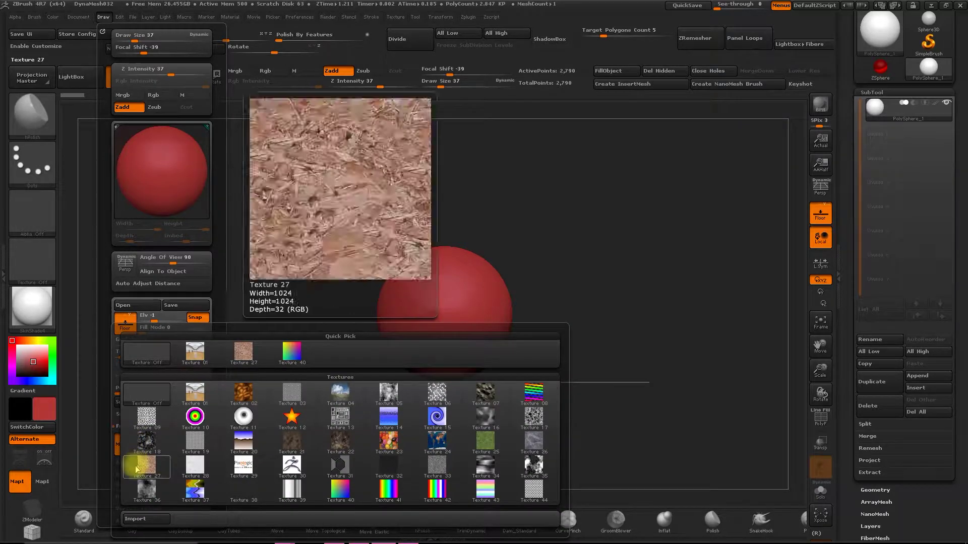
click(143, 522)
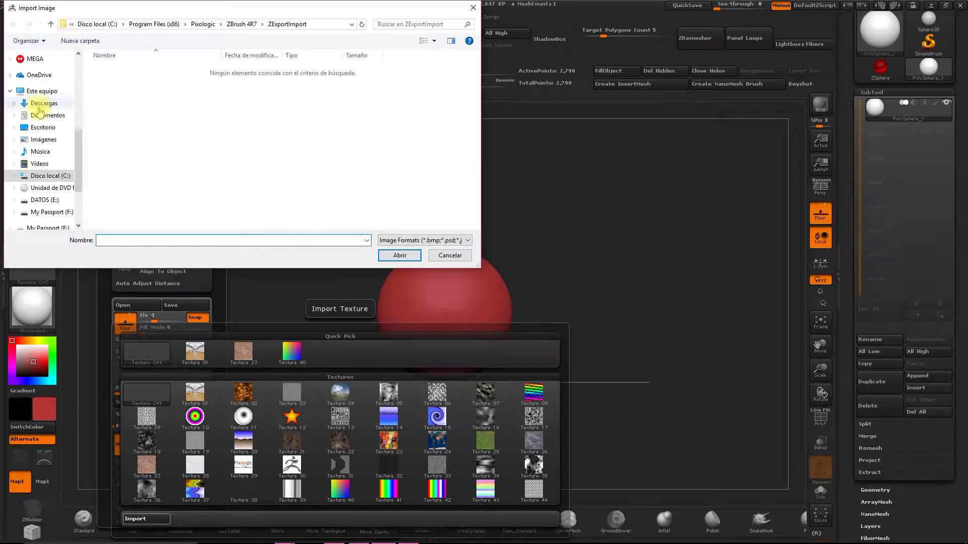
scroll(51, 115, up, 5)
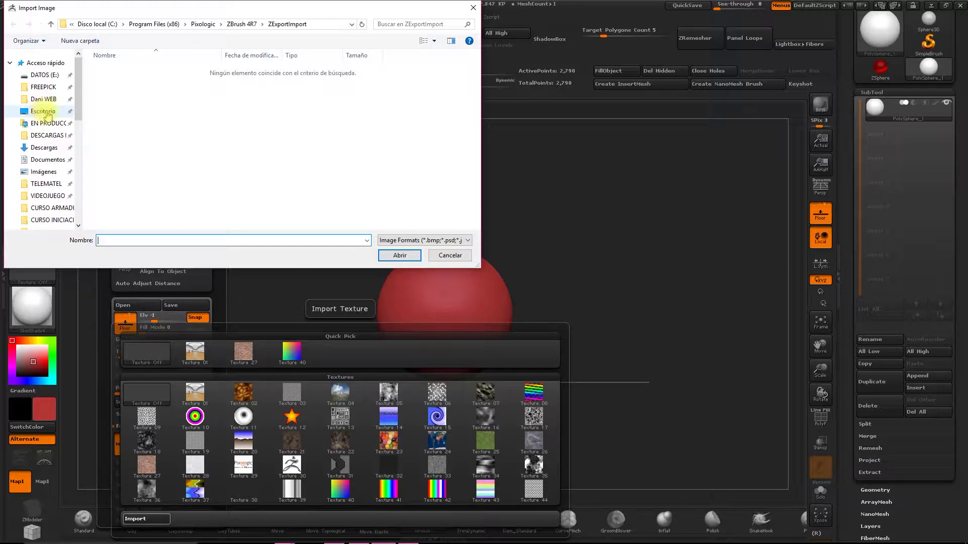
click(46, 111)
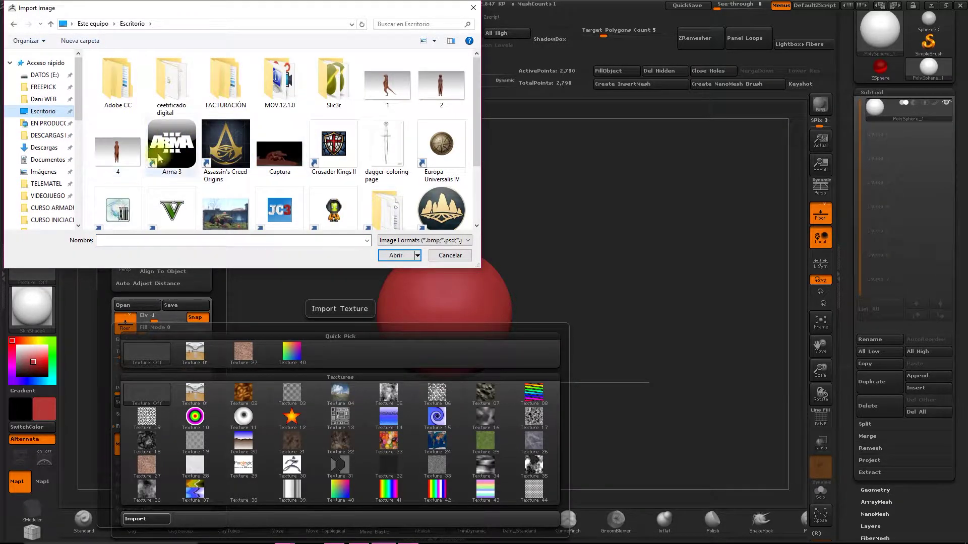
click(438, 92)
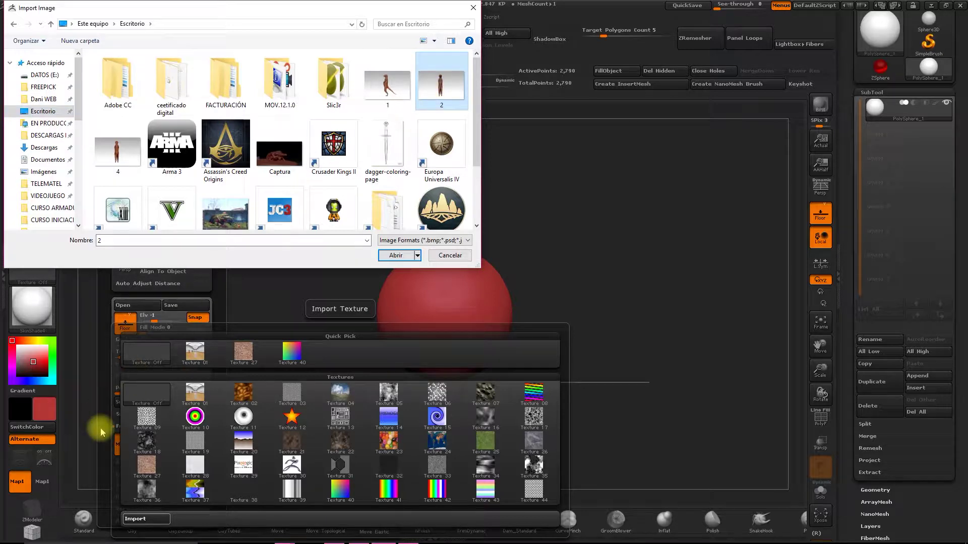
click(395, 256)
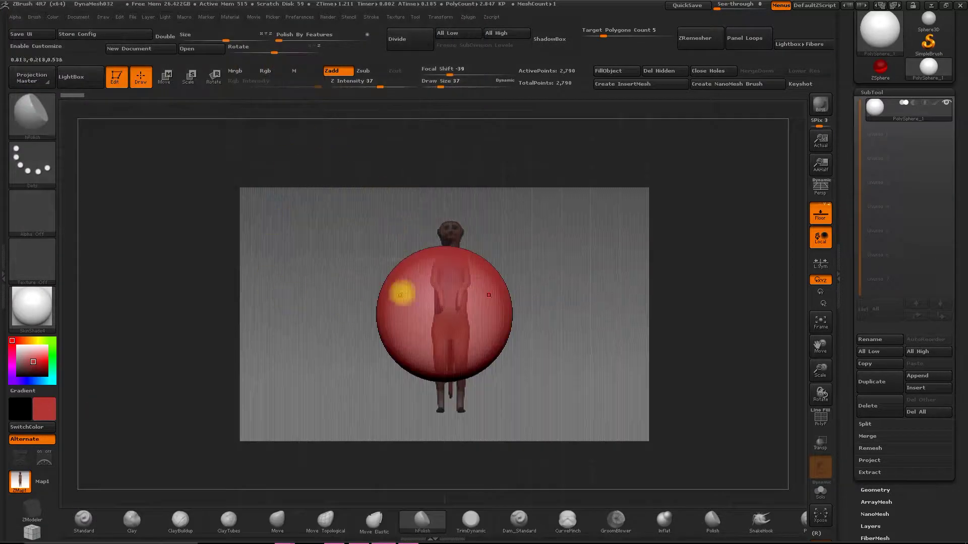
- Import image 4 from the desktop folder as Map2 of the Front-Back reference grid
click(104, 17)
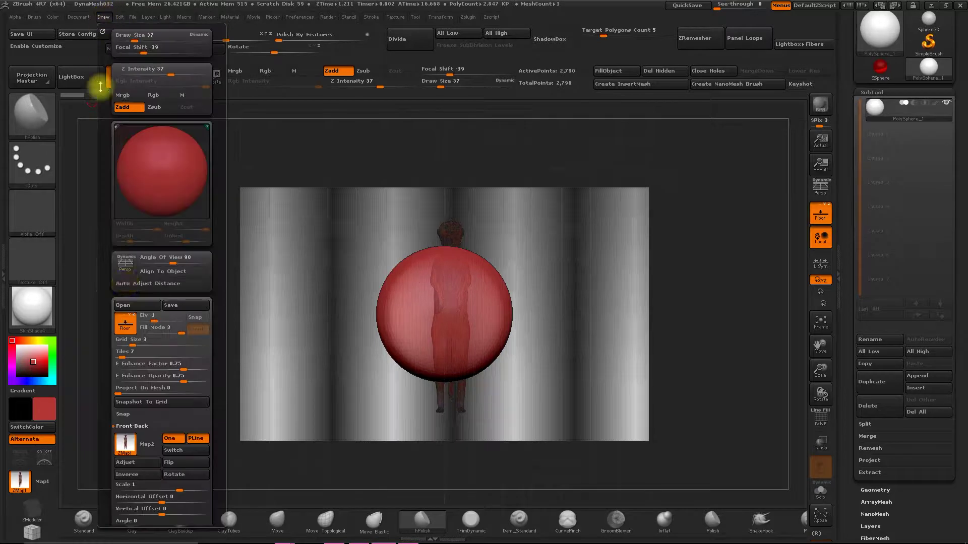
click(149, 445)
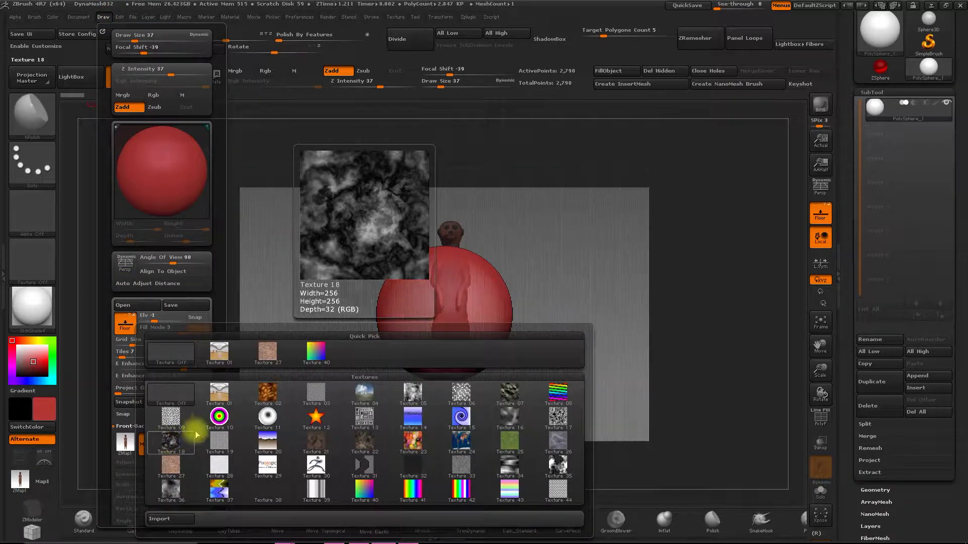
click(162, 519)
click(133, 154)
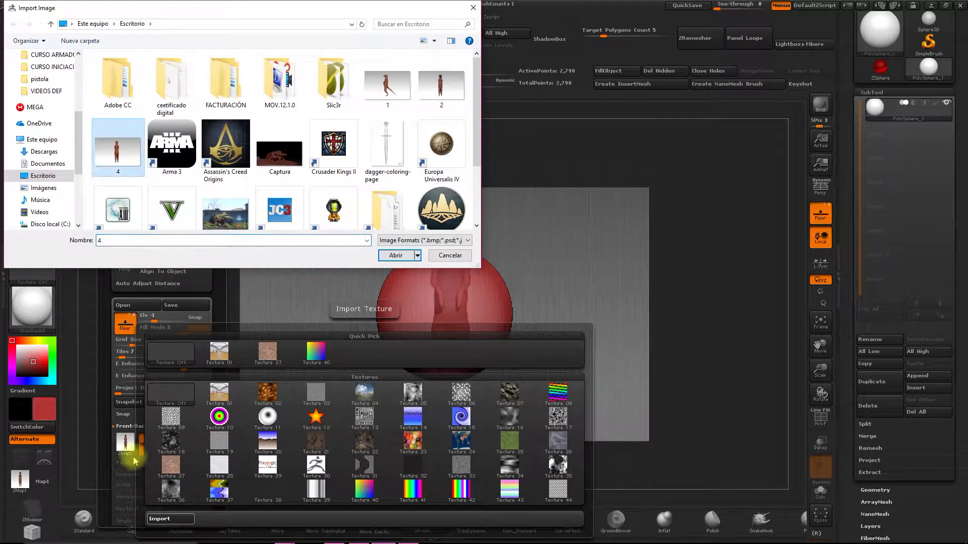
click(396, 255)
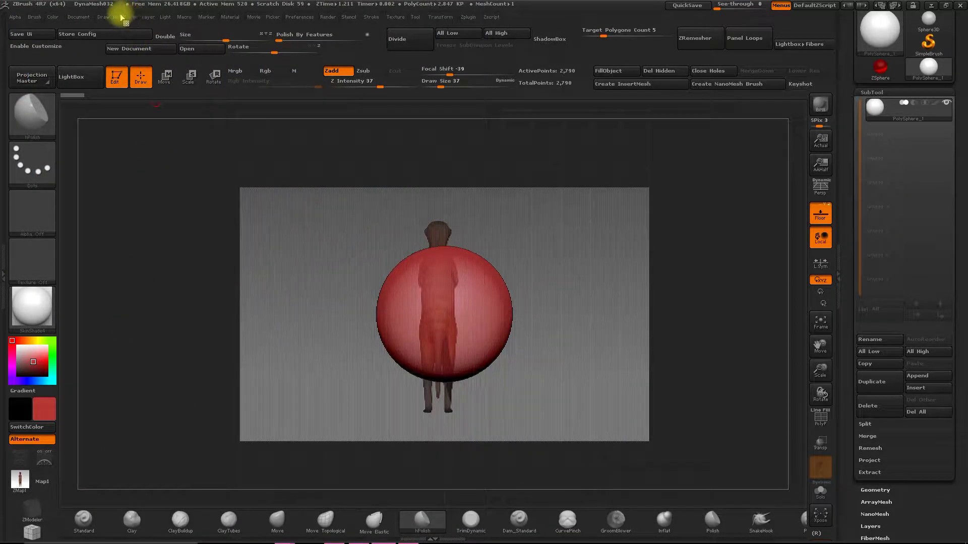
- Import image 1, the side view of the meerkat, as Map1 of the Left-Right reference grid
click(104, 17)
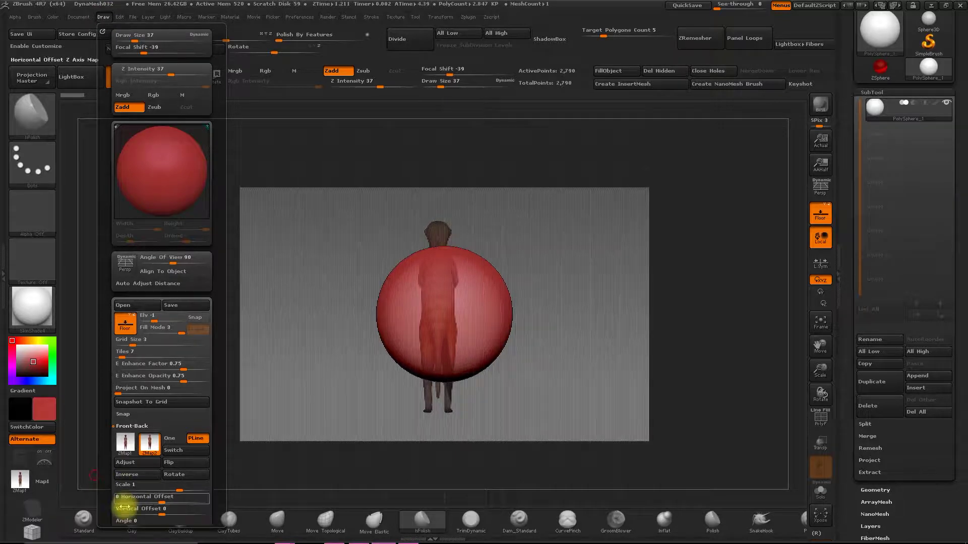
scroll(121, 427, down, 3)
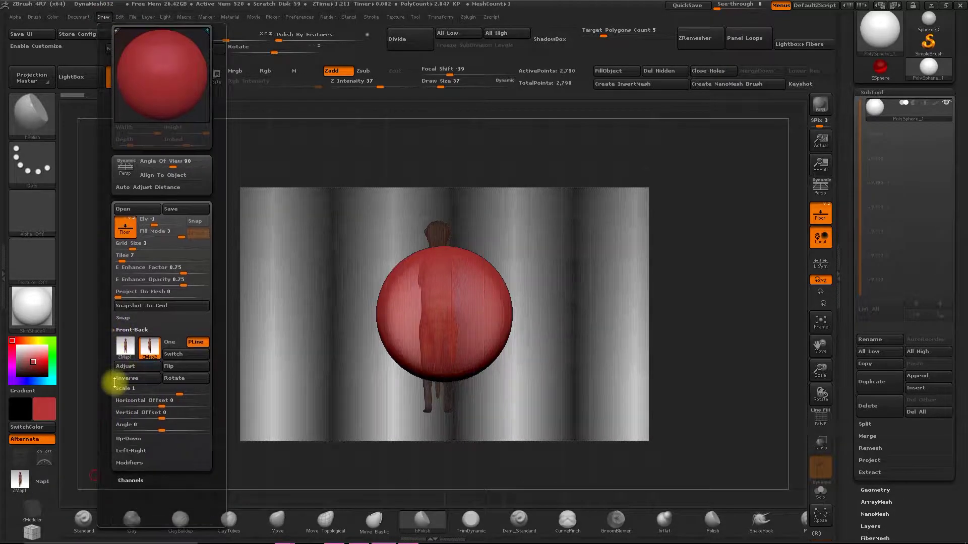
click(126, 450)
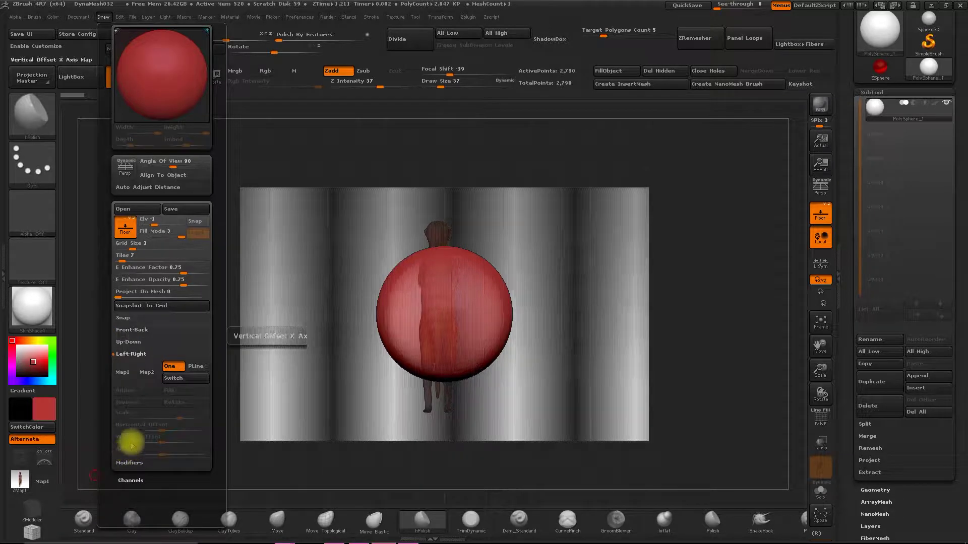
click(126, 370)
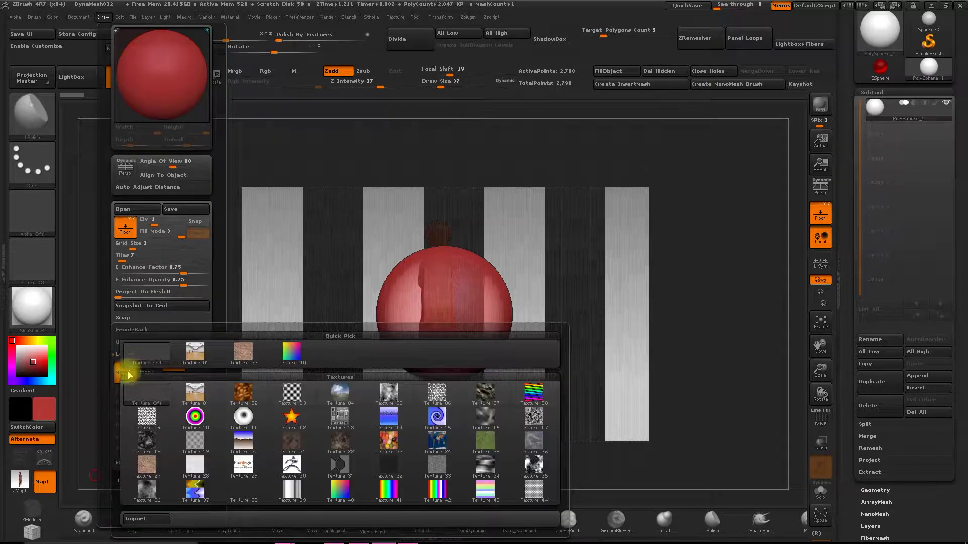
click(144, 519)
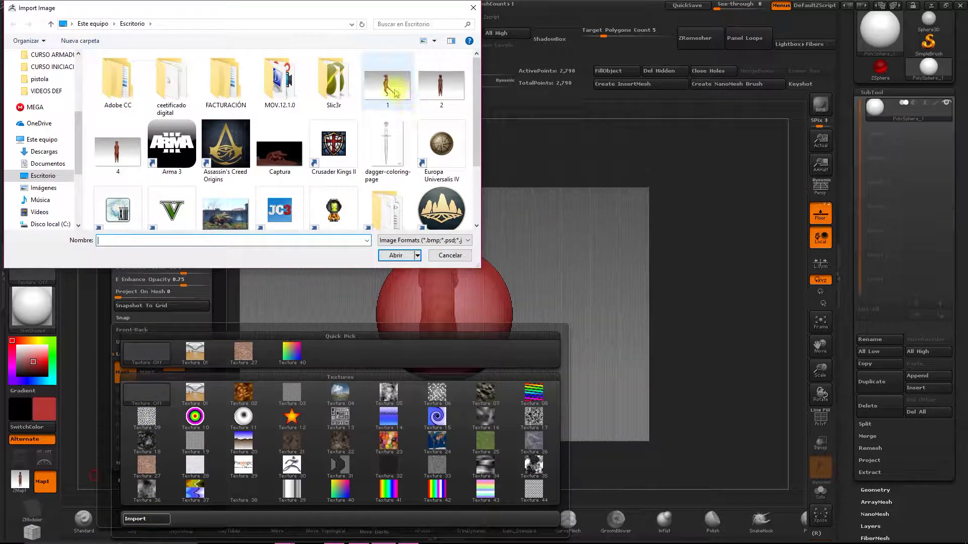
click(389, 89)
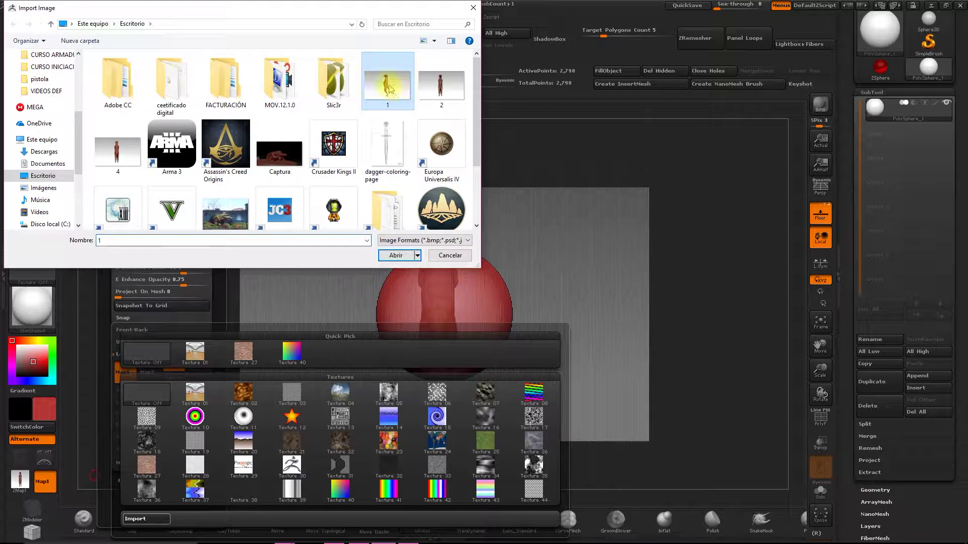
click(396, 255)
- Toggle the floor grid and inspect the reference planes around the sphere from above, the front and oblique side angles
mouse_move(675, 217)
mouse_down()
mouse_move(633, 222)
mouse_move(663, 220)
mouse_up()
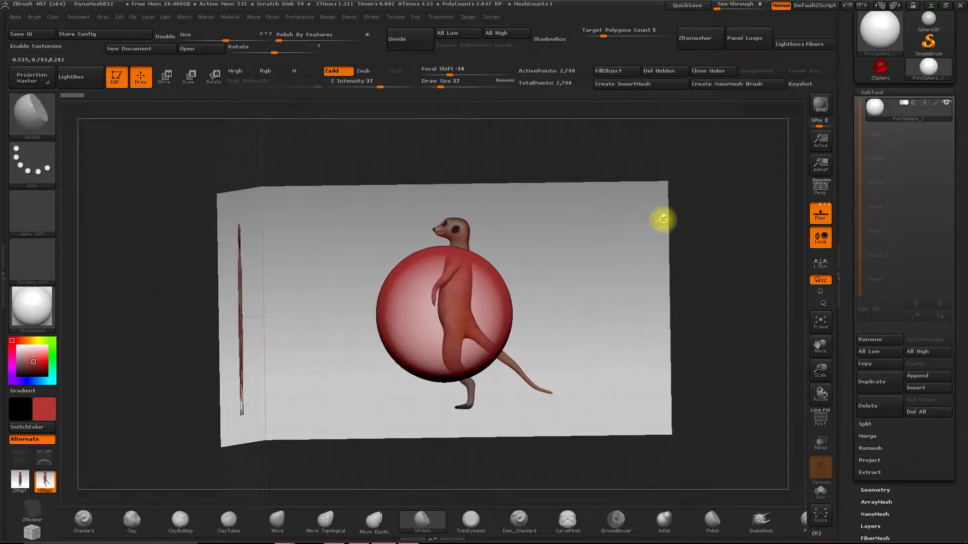
click(820, 216)
click(820, 216)
drag(773, 222, 558, 298)
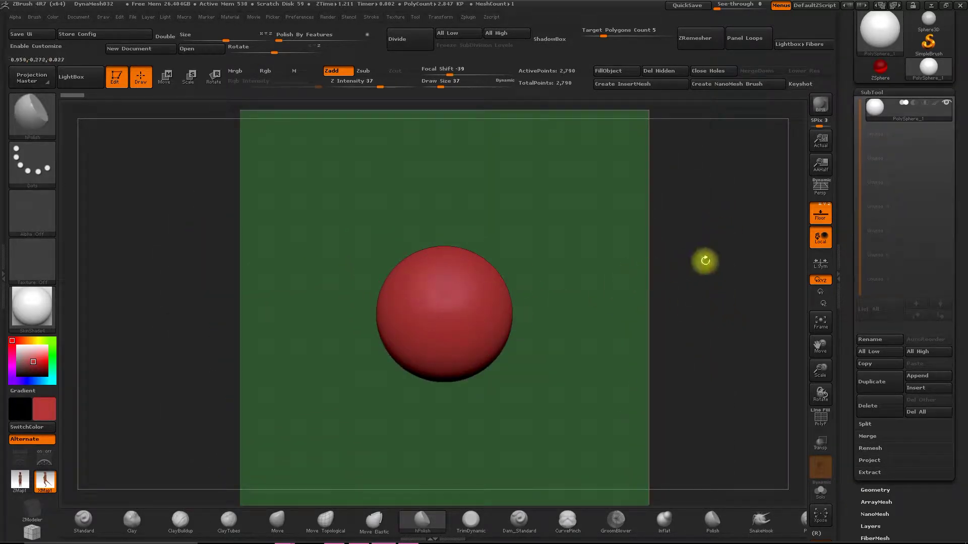
drag(704, 262, 687, 228)
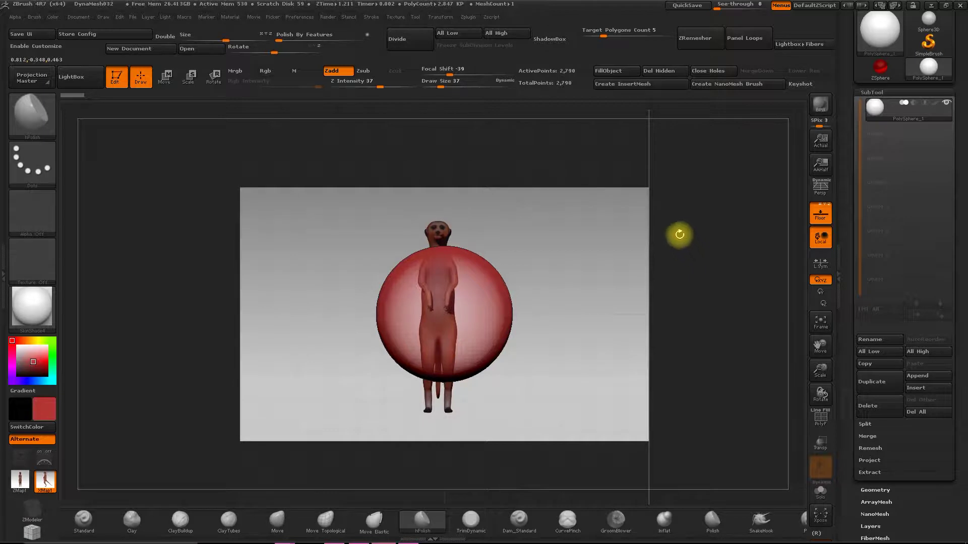
drag(679, 225, 695, 231)
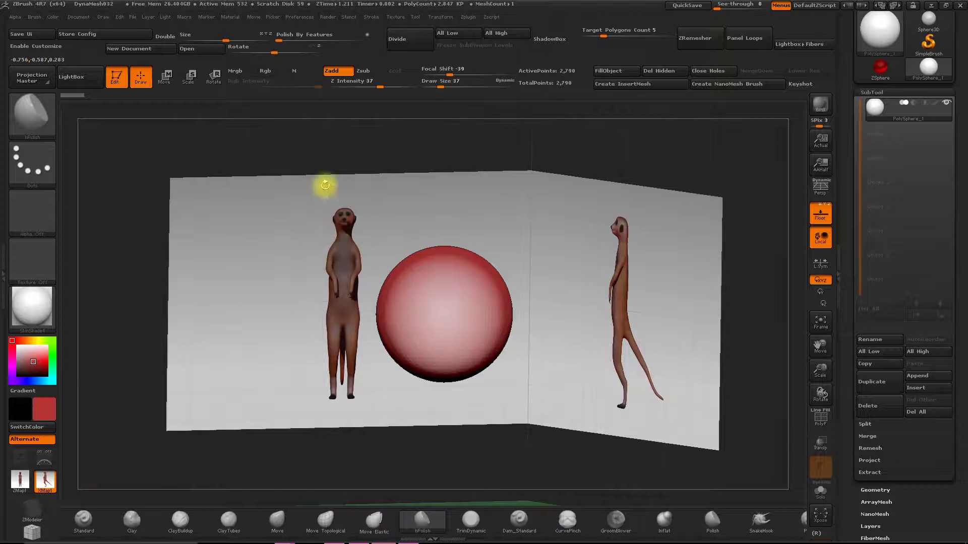
drag(328, 166, 477, 149)
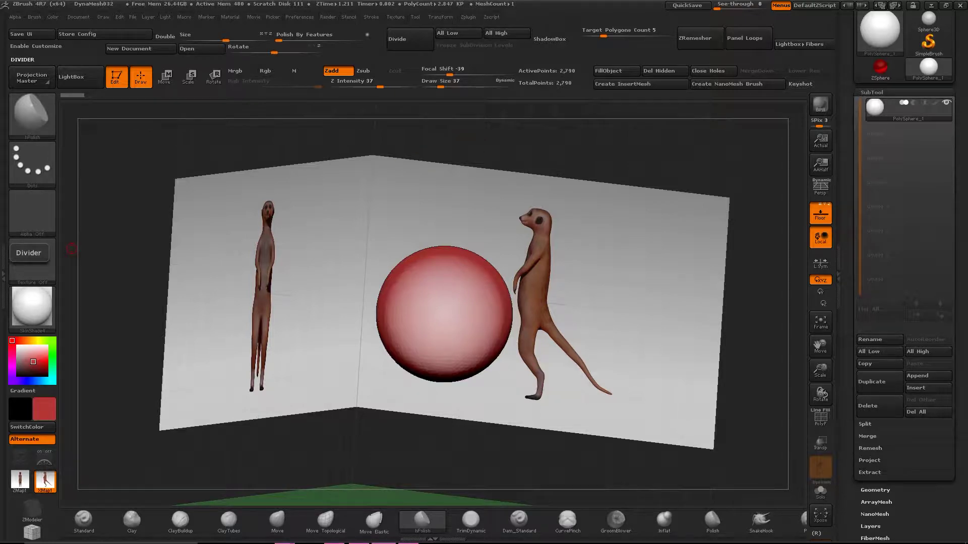
- Switch to Chrome, search Google for blueprints and browse the image results for reference drawings
key(alt+Tab)
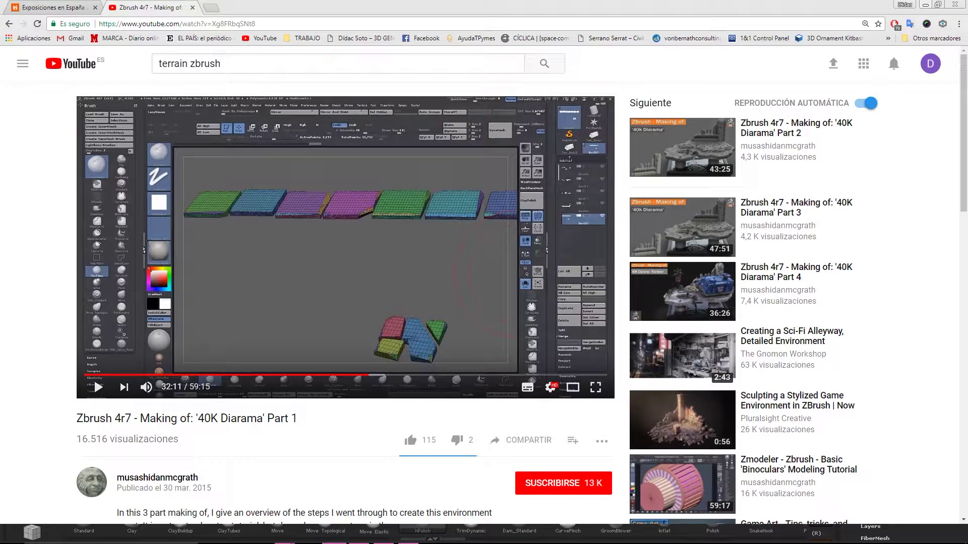
drag(523, 5, 0, 5)
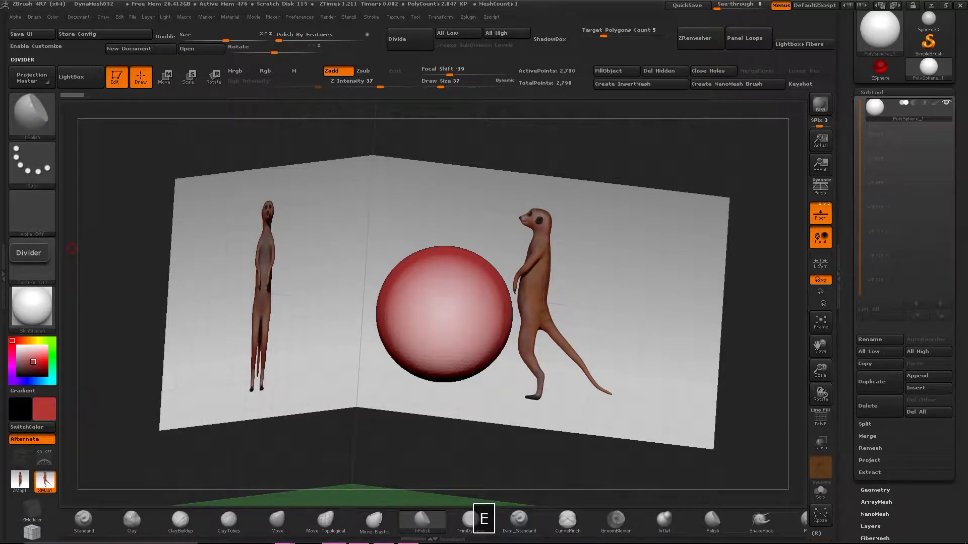
key(Return)
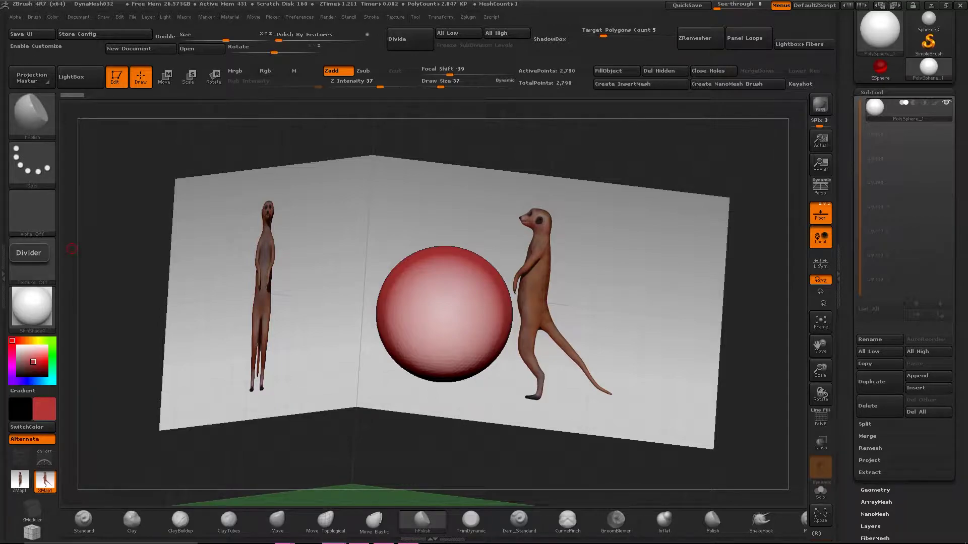
drag(0, 36, 274, 0)
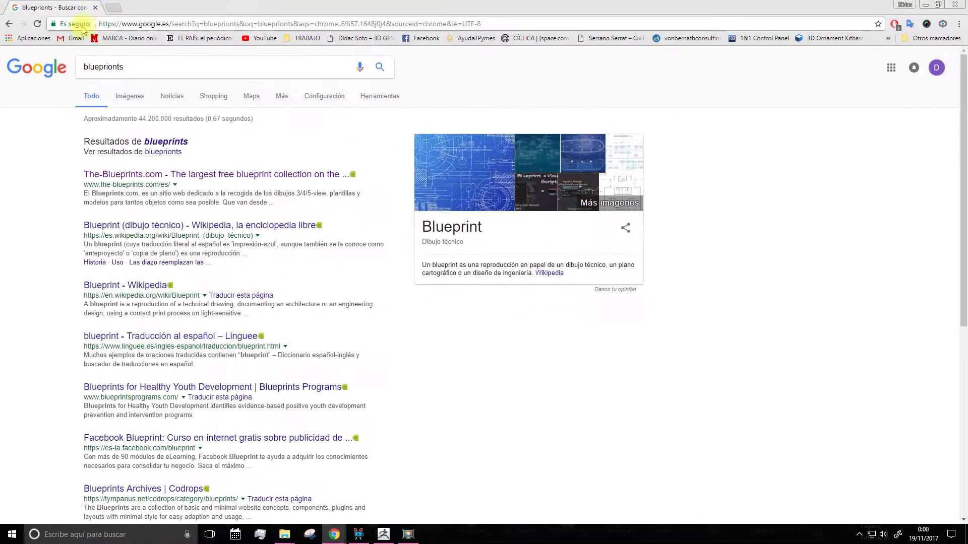
click(122, 101)
scroll(433, 280, down, 5)
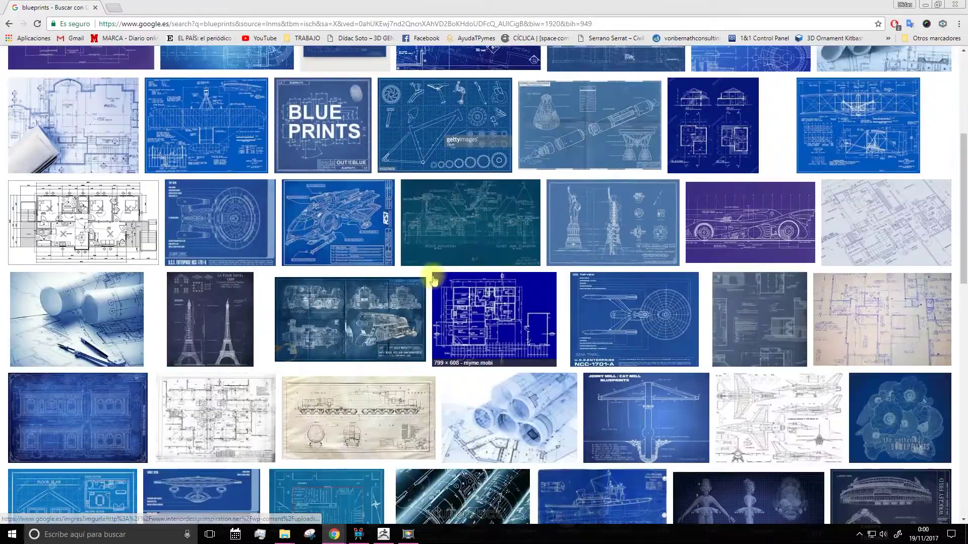
scroll(583, 303, down, 4)
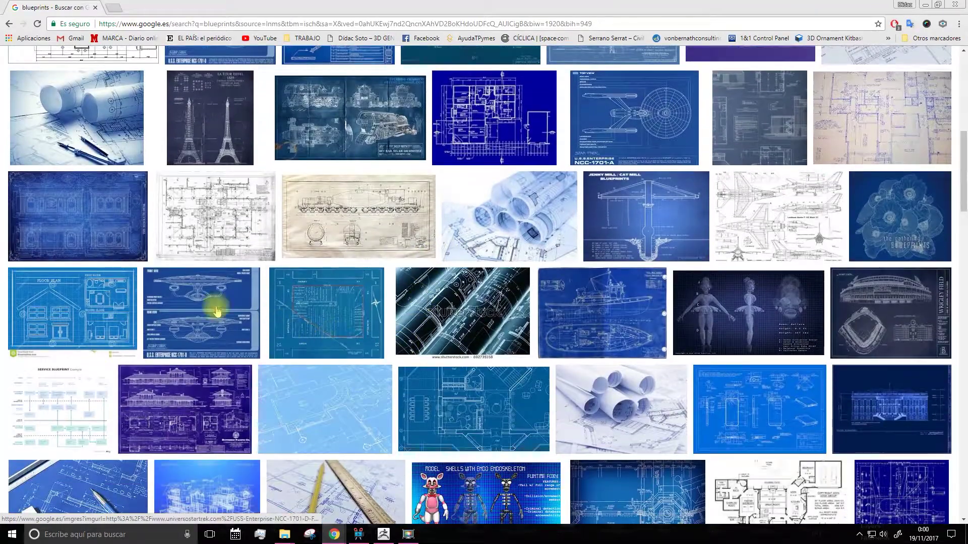
scroll(403, 335, down, 8)
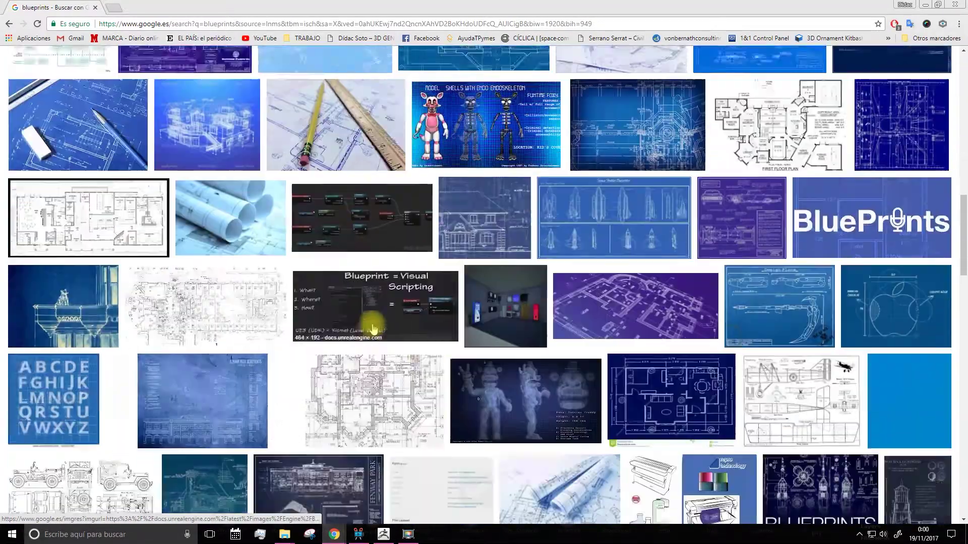
- Browse further down the blueprint image results and open the car blueprint with side, front, top and rear views
scroll(373, 329, down, 8)
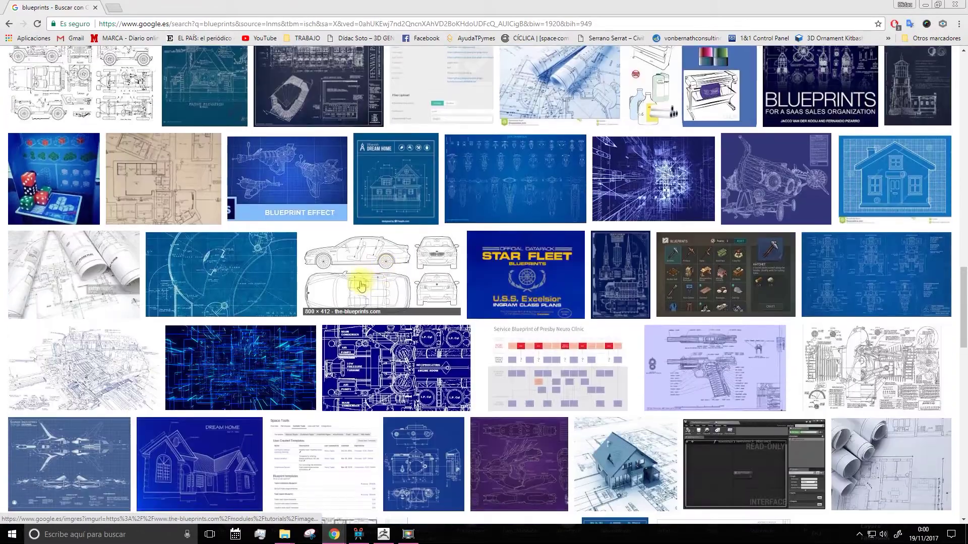
scroll(361, 286, down, 1)
click(362, 237)
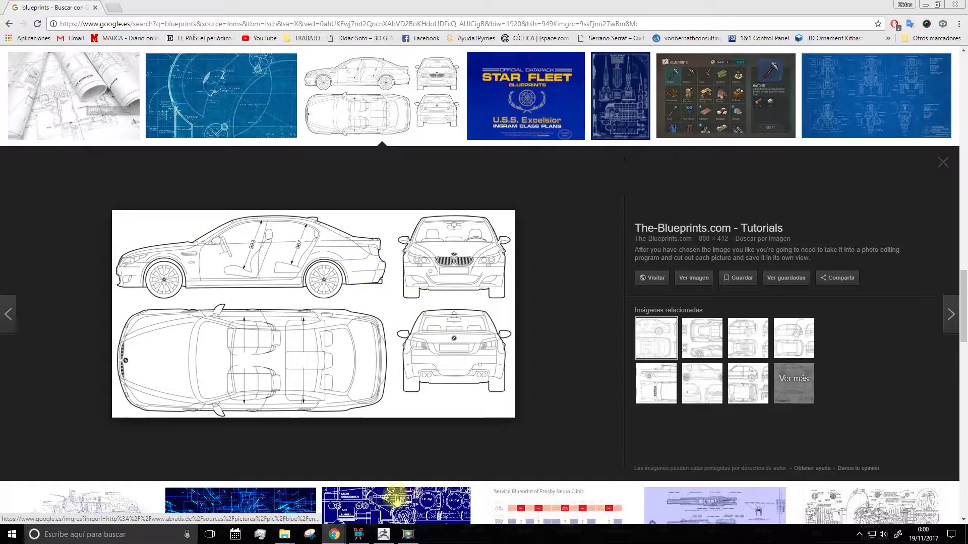
- Switch back to ZBrush and view the meerkat's front reference plane straight on behind the sphere
click(383, 534)
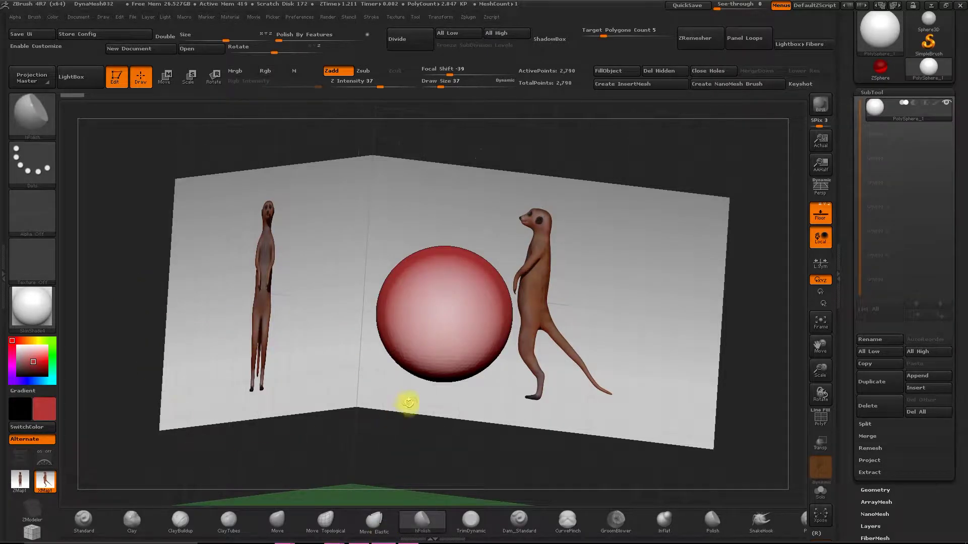
drag(371, 424, 322, 149)
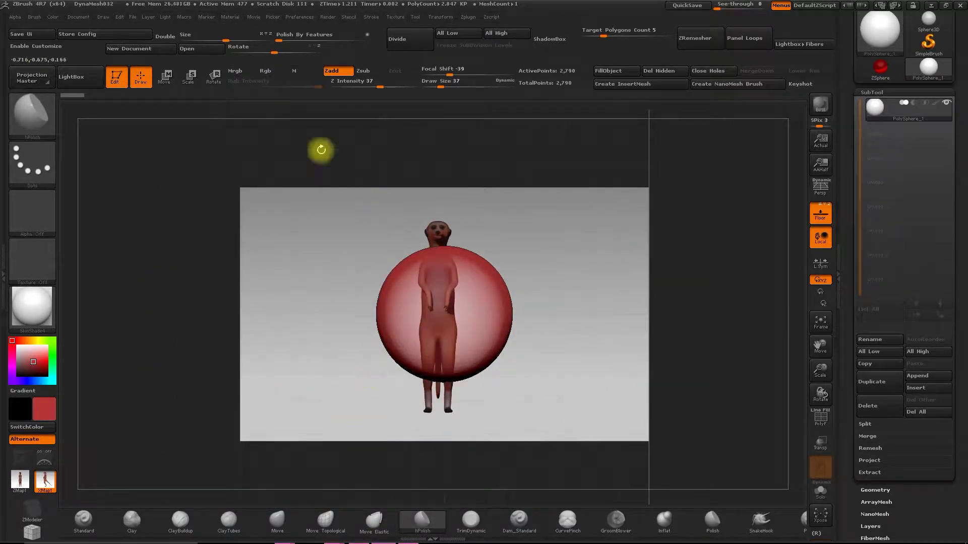
click(103, 17)
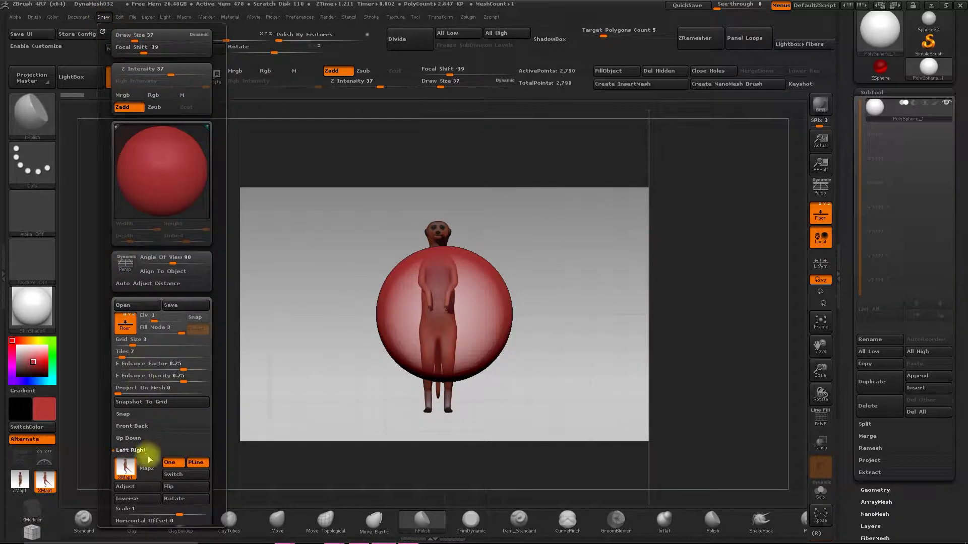
scroll(108, 432, down, 3)
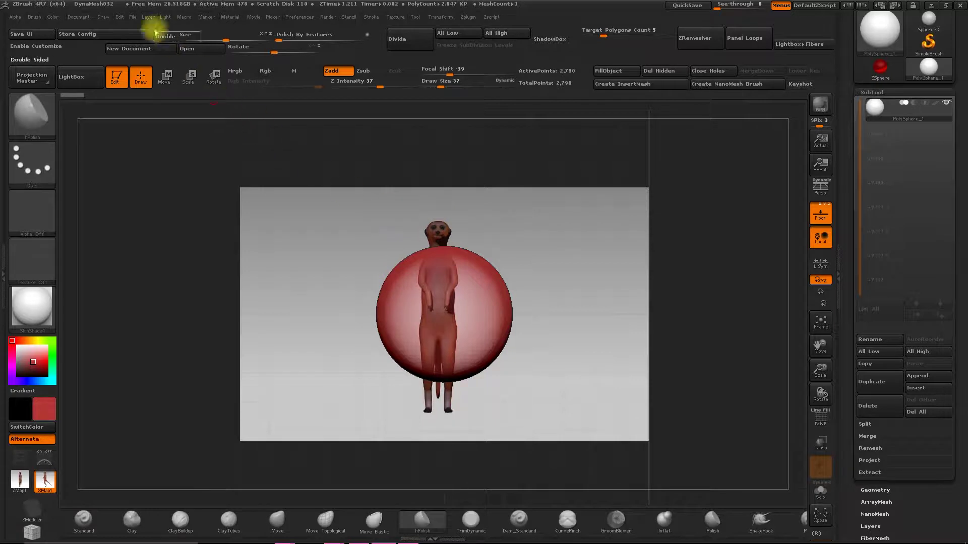
- Crop the back-view image of the Front-Back grid tightly around the meerkat, about 171 wide and 732 high
click(105, 18)
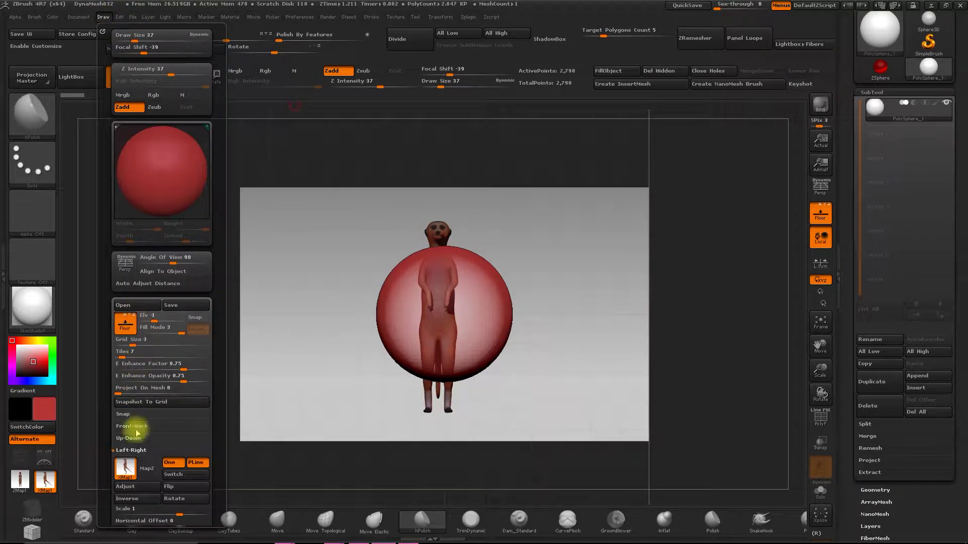
click(127, 426)
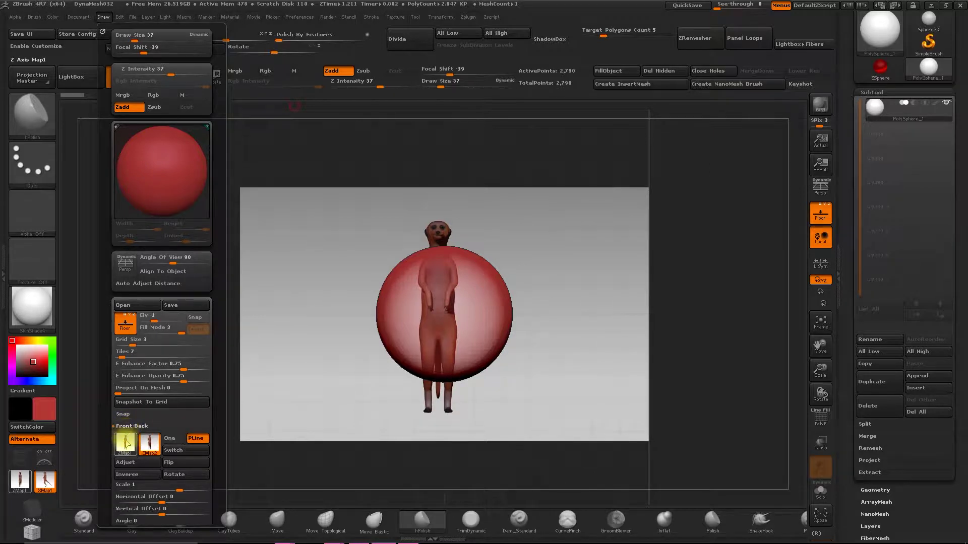
click(127, 464)
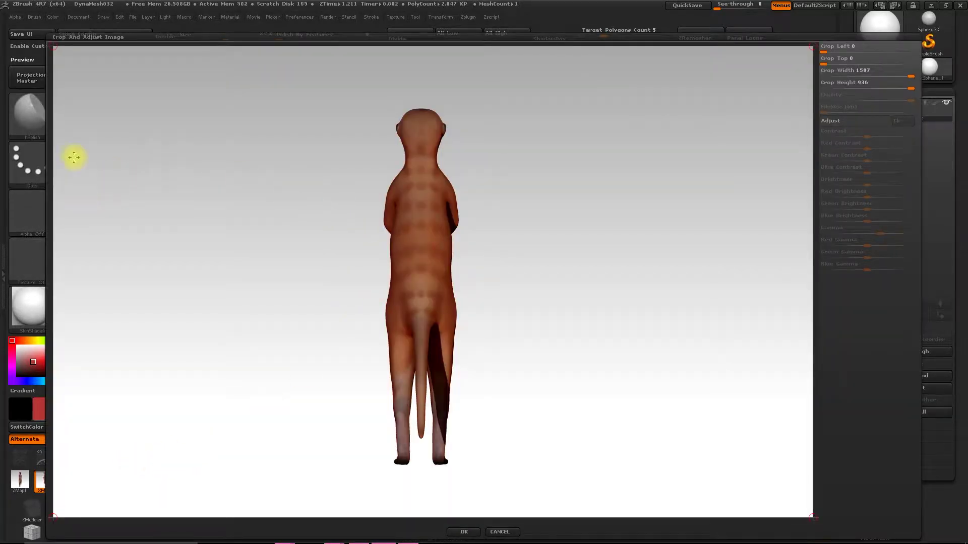
drag(53, 47, 375, 73)
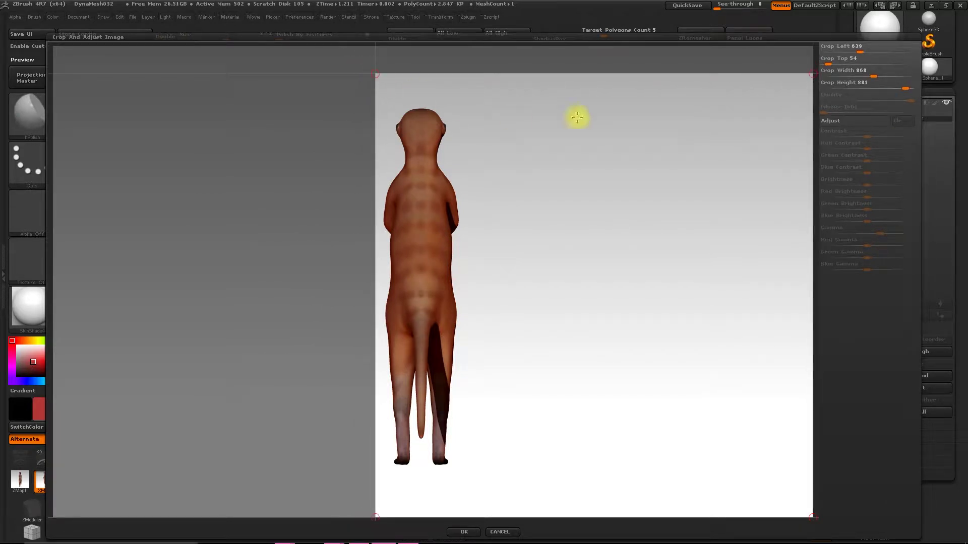
drag(813, 75, 466, 90)
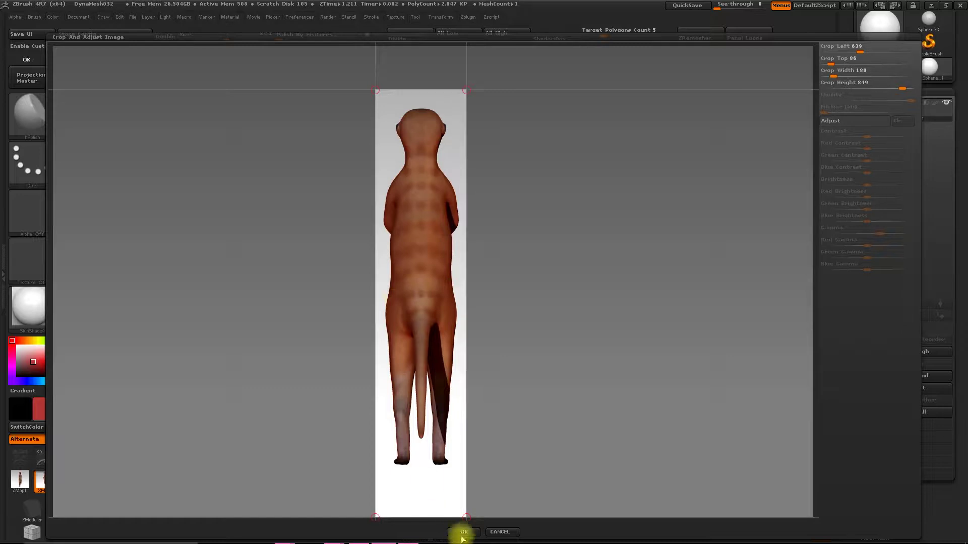
drag(463, 518, 464, 477)
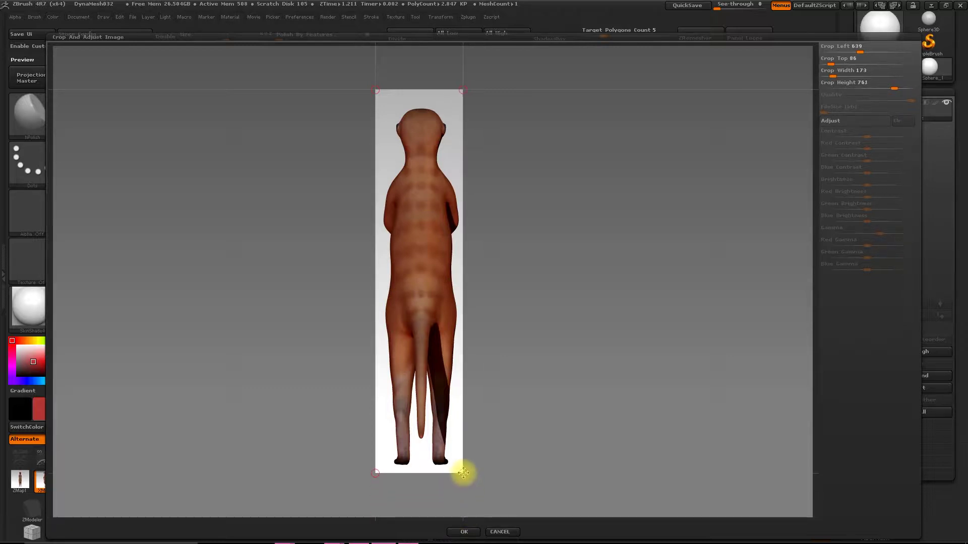
drag(463, 102, 462, 105)
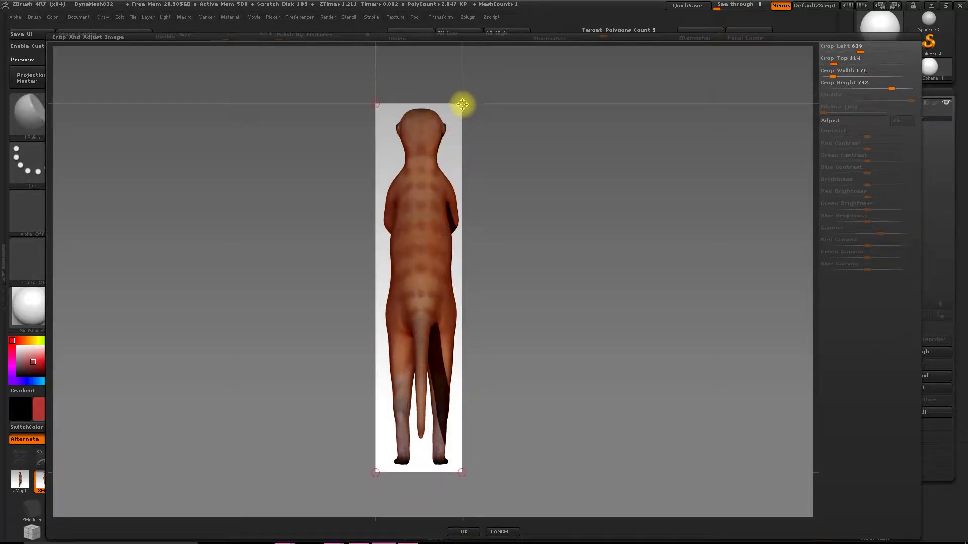
click(461, 532)
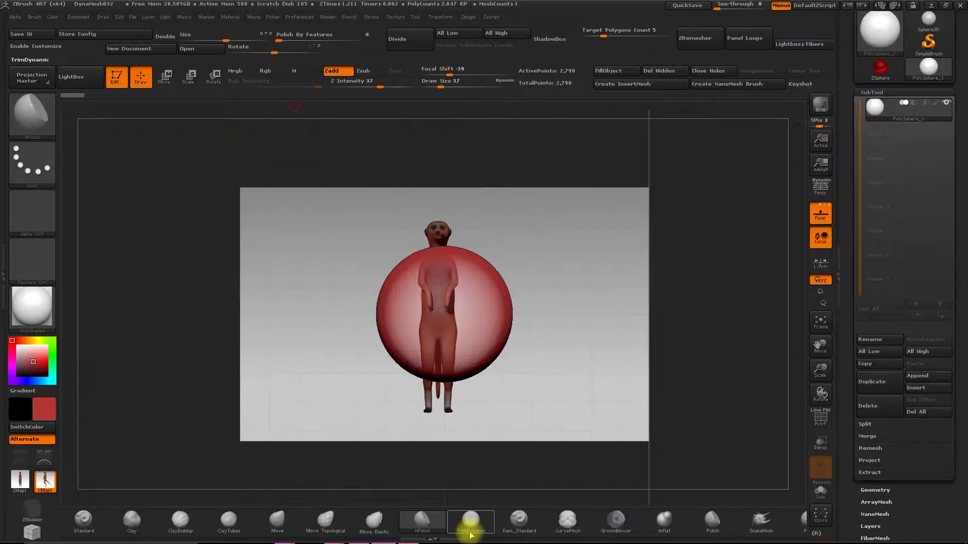
- Apply the crop of Left 639, Top 115, Width 171 and Height 730 to the Front-Back grid's front-view image
drag(287, 225, 501, 335)
drag(670, 302, 596, 304)
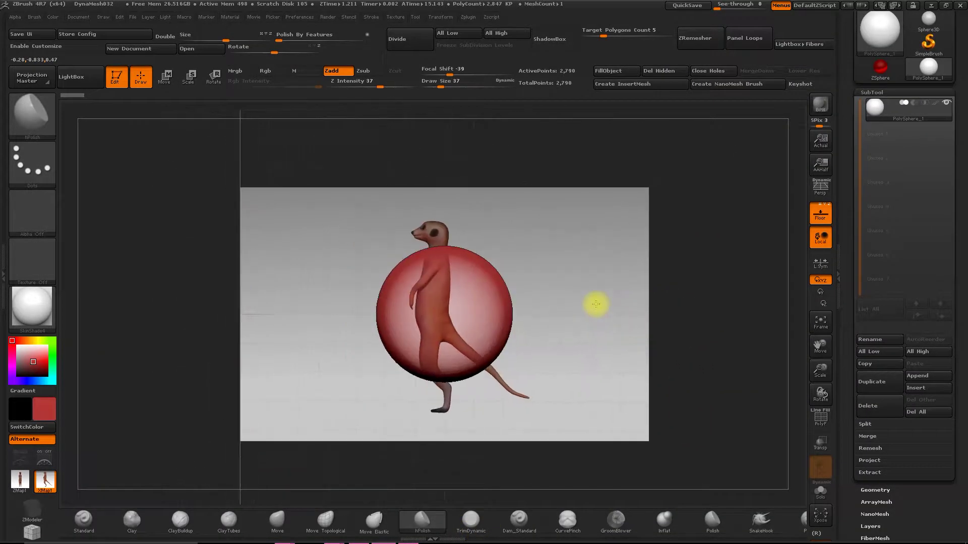
click(120, 17)
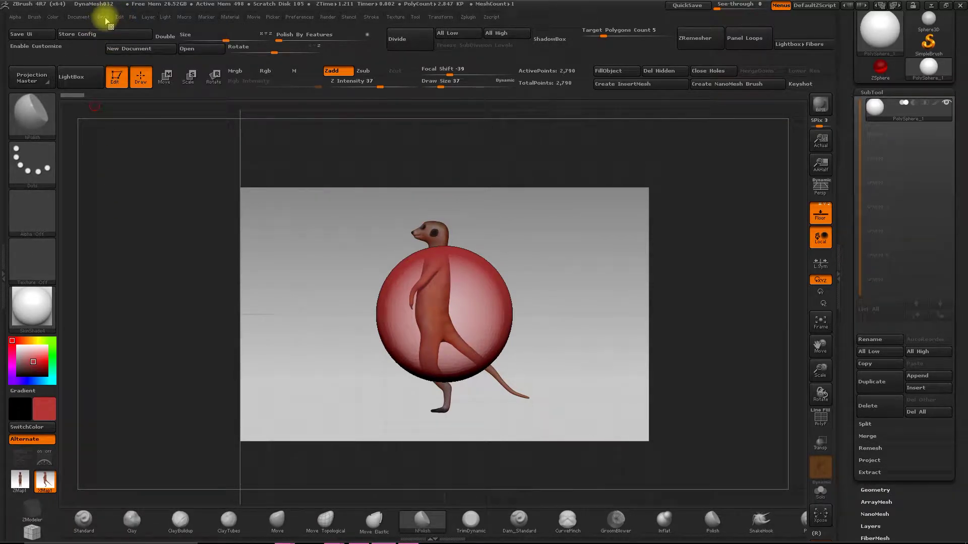
click(103, 18)
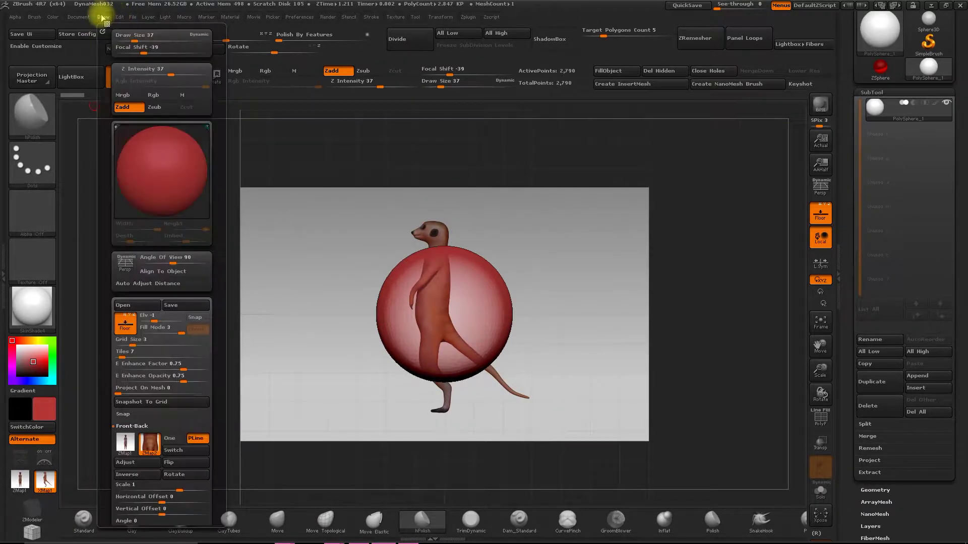
click(126, 462)
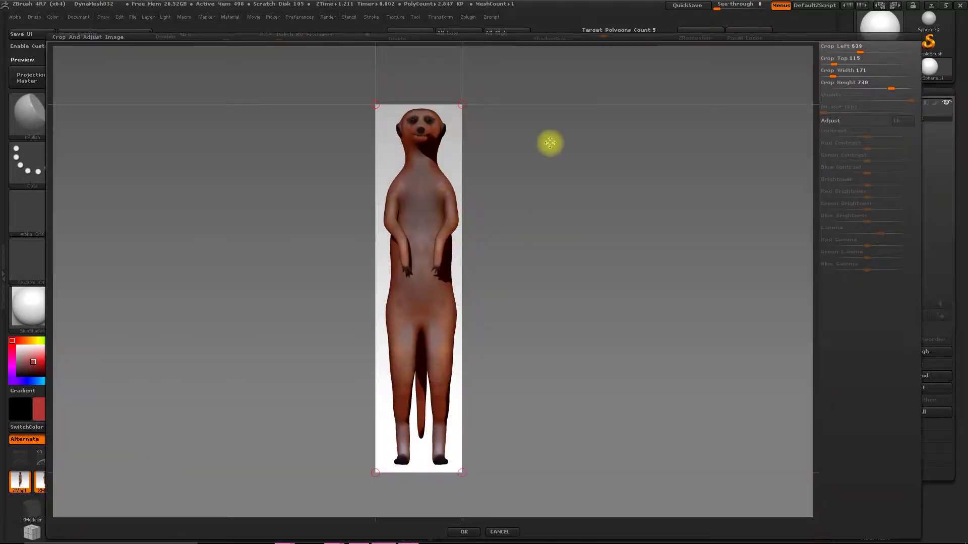
click(463, 532)
- Crop the Left-Right grid's side-view image around the whole meerkat including its tail, with Crop Left about 615
drag(654, 301, 578, 344)
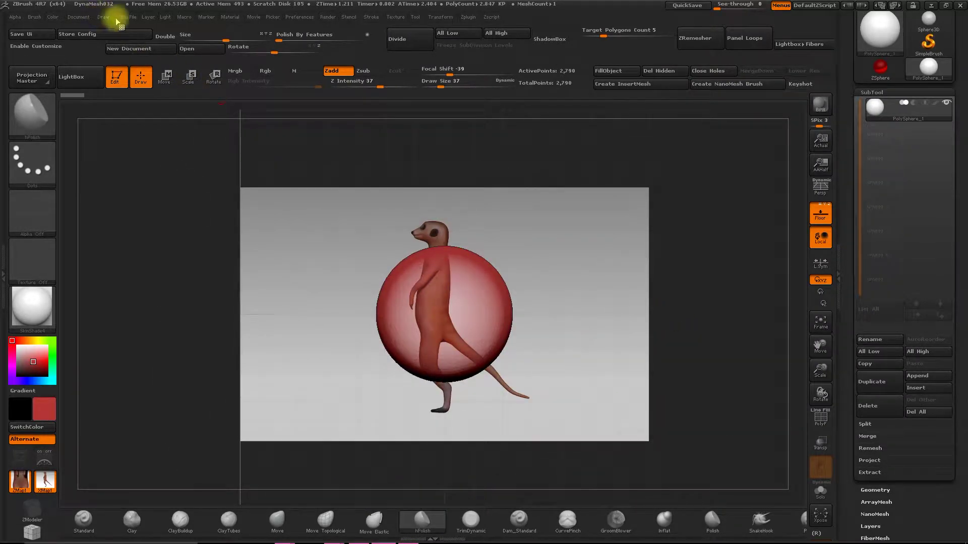
click(103, 17)
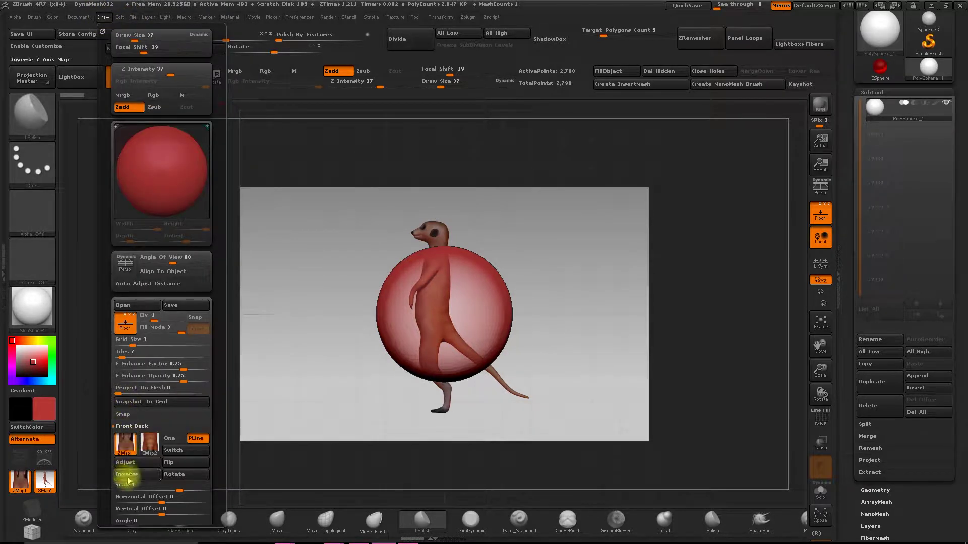
drag(110, 397, 114, 346)
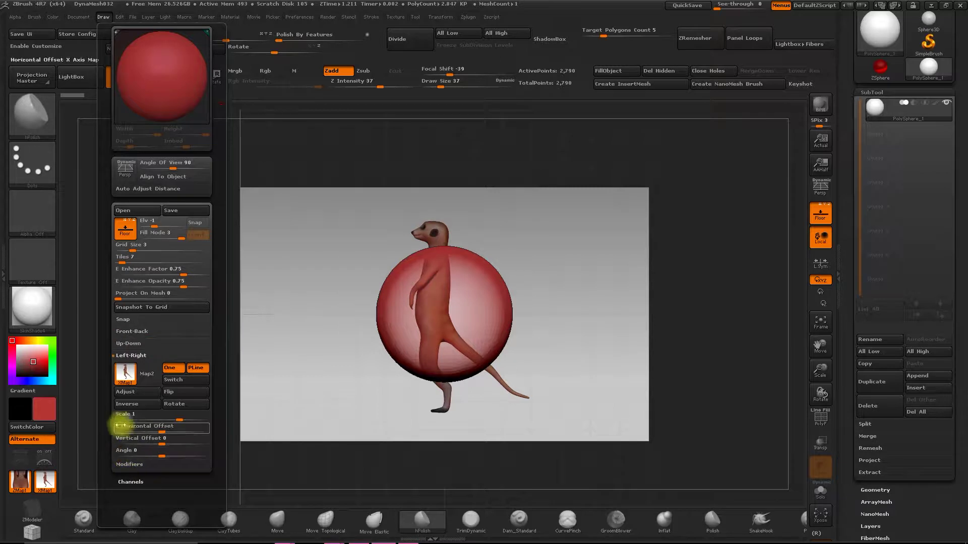
click(126, 389)
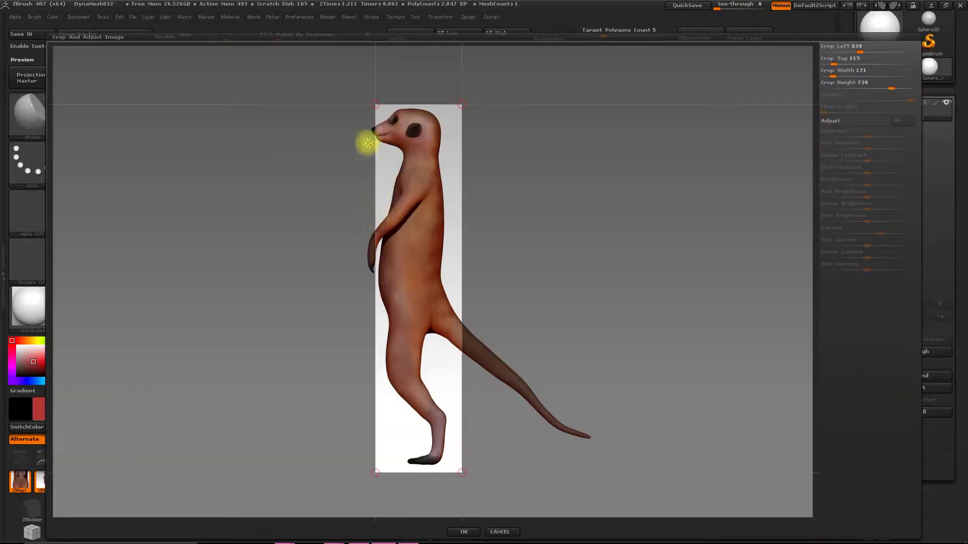
drag(374, 105, 364, 104)
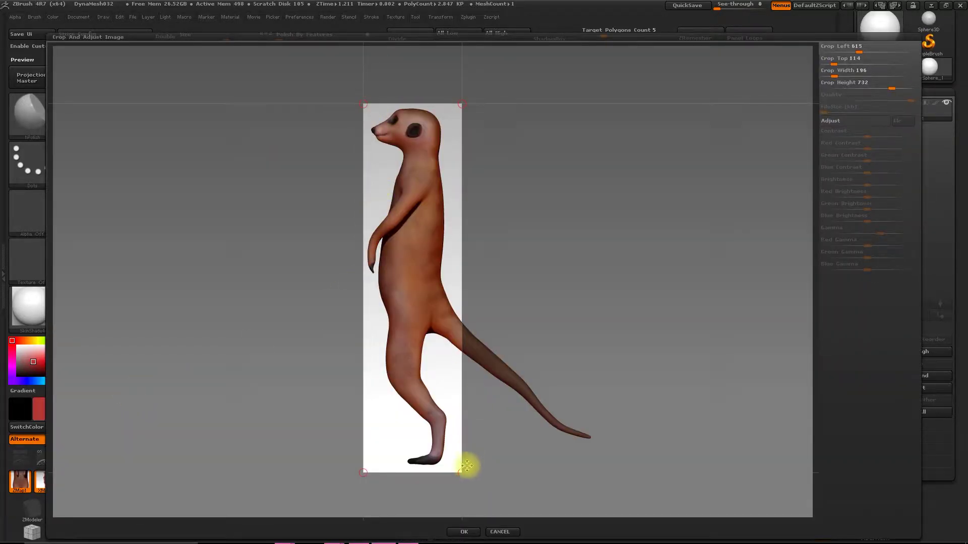
drag(467, 473, 600, 467)
click(464, 532)
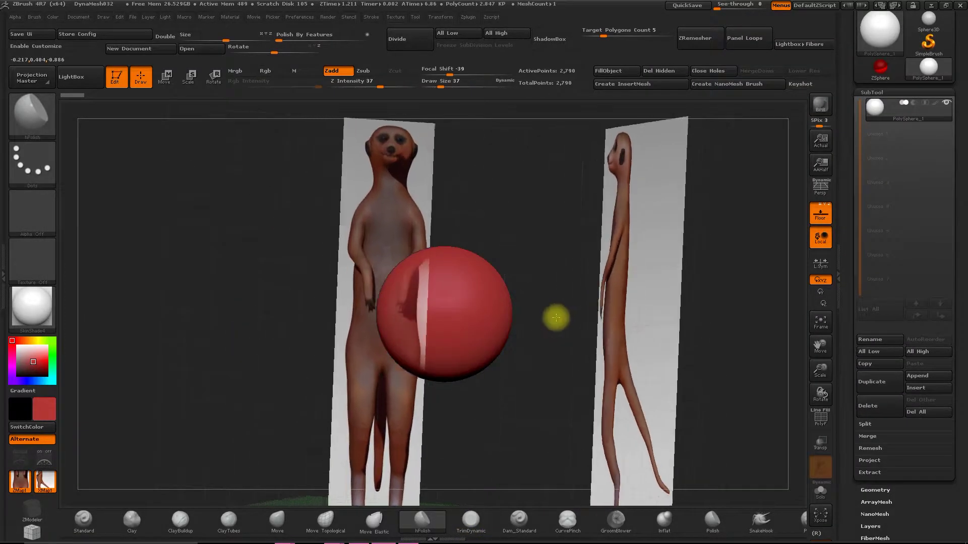
- Inspect the cropped front and side reference planes around the sphere from oblique and side angles
drag(555, 317, 508, 262)
drag(262, 153, 190, 134)
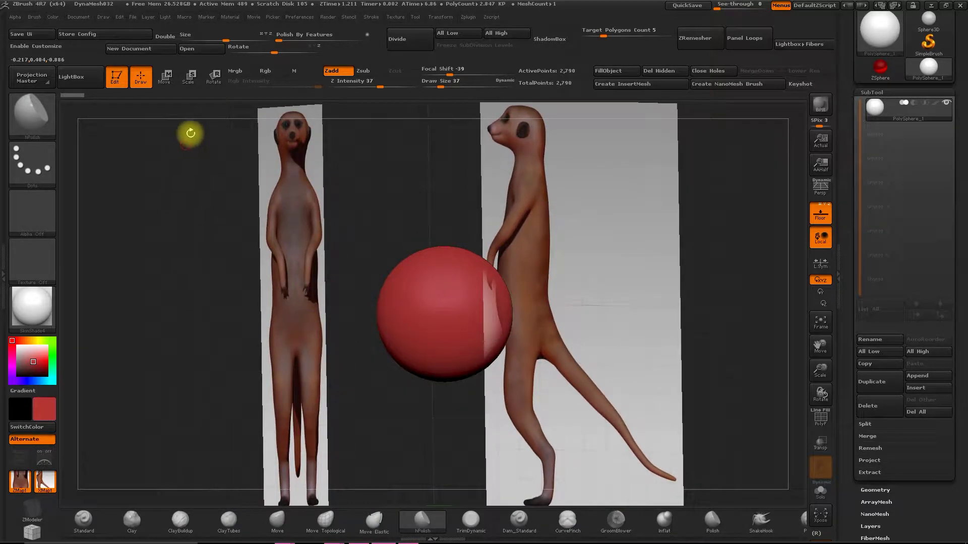
click(132, 17)
mouse_move(383, 195)
mouse_down()
mouse_move(402, 205)
mouse_move(388, 192)
mouse_up()
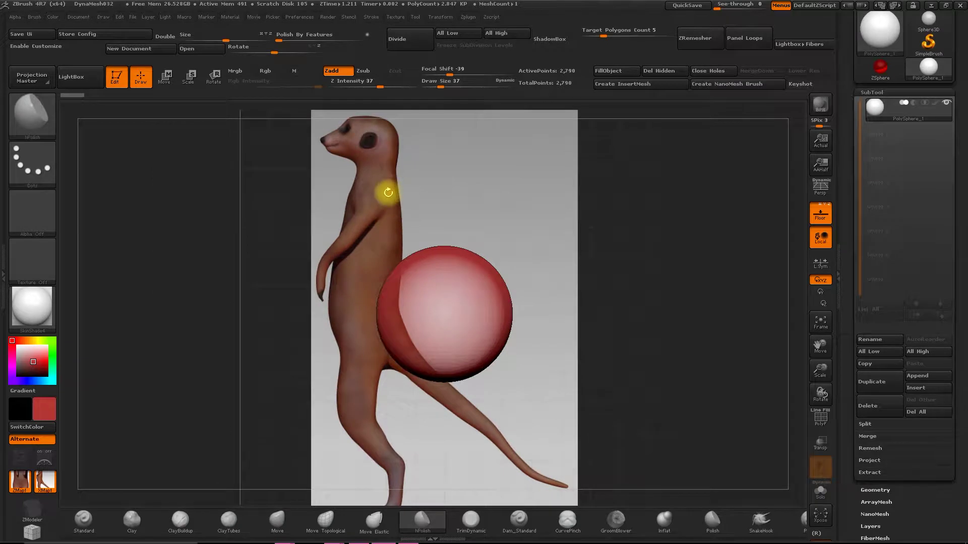
mouse_move(549, 203)
mouse_down()
mouse_move(607, 209)
mouse_move(557, 207)
mouse_up()
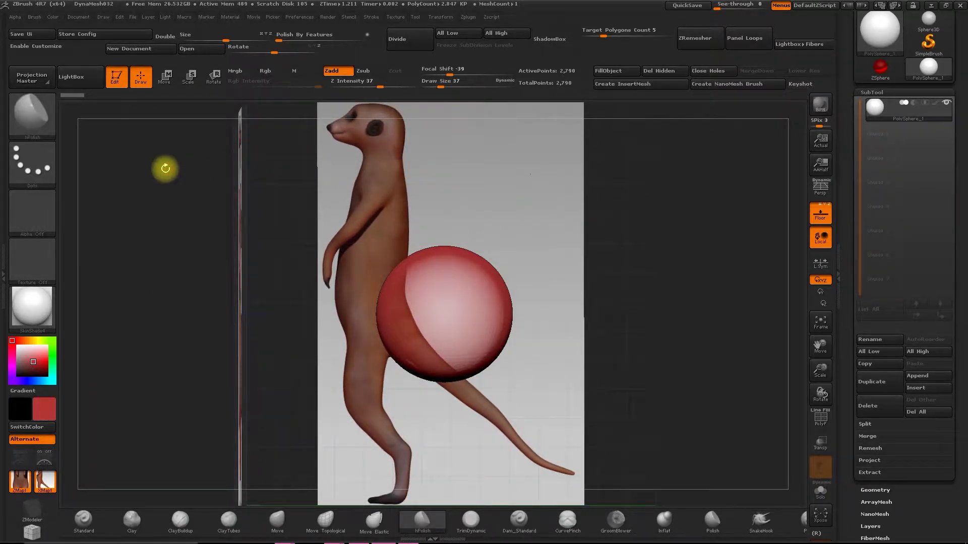
- Flip the Left-Right grid's side image horizontally so the meerkat faces the opposite way
drag(165, 168, 161, 126)
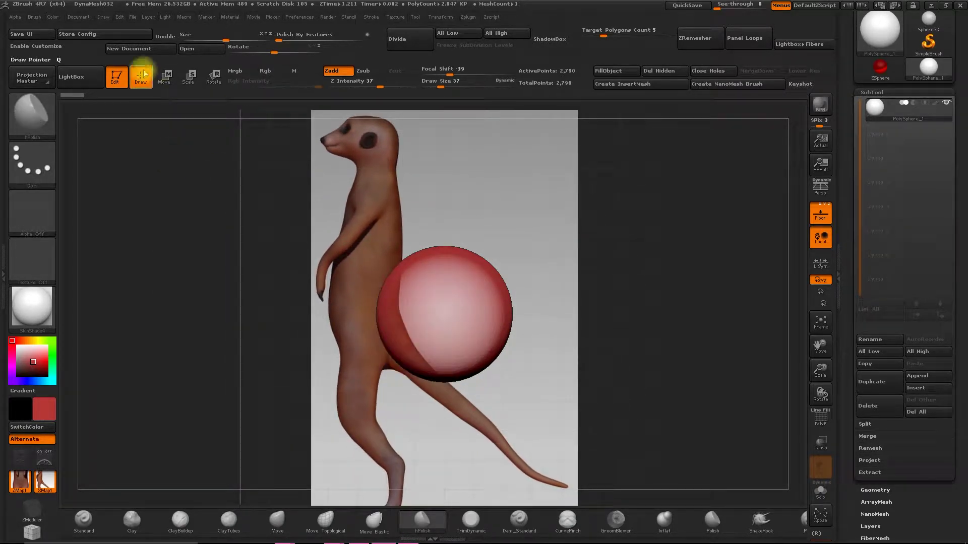
click(105, 17)
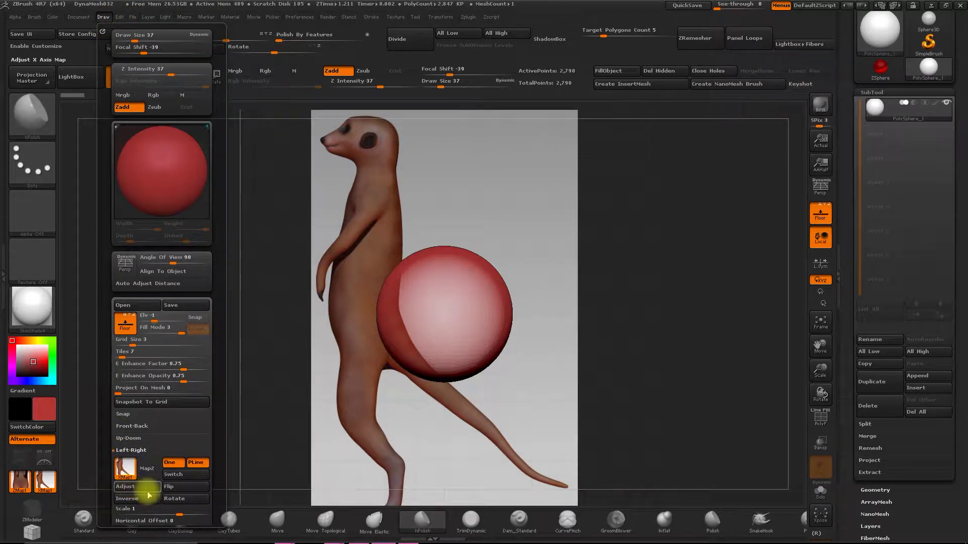
click(171, 486)
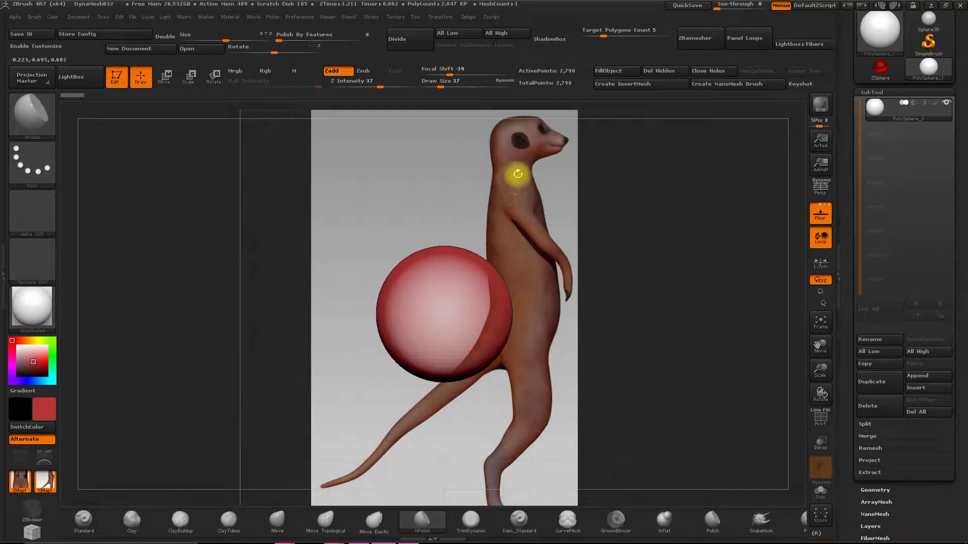
- Try rotating the Left-Right grid's side image, continuing the quarter turns until the meerkat stands upright again
click(104, 17)
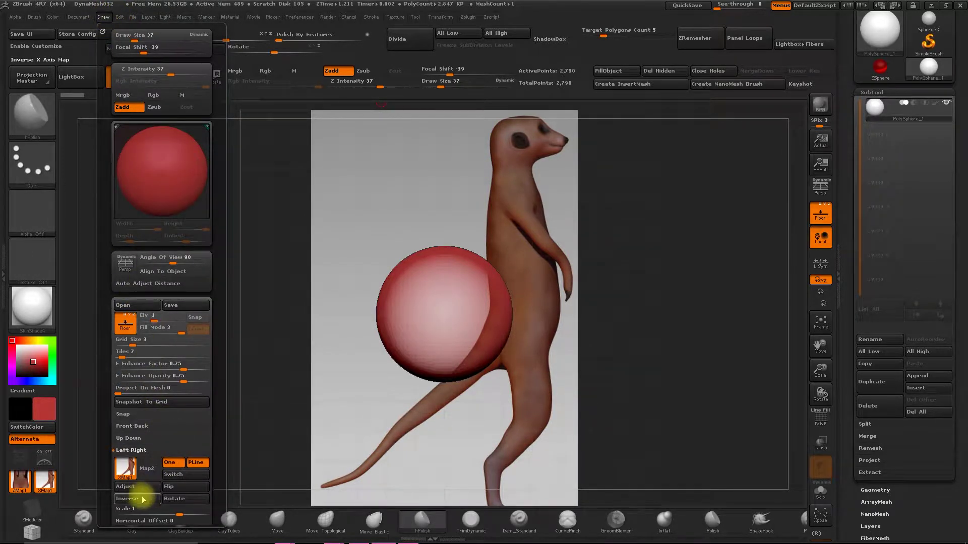
click(179, 500)
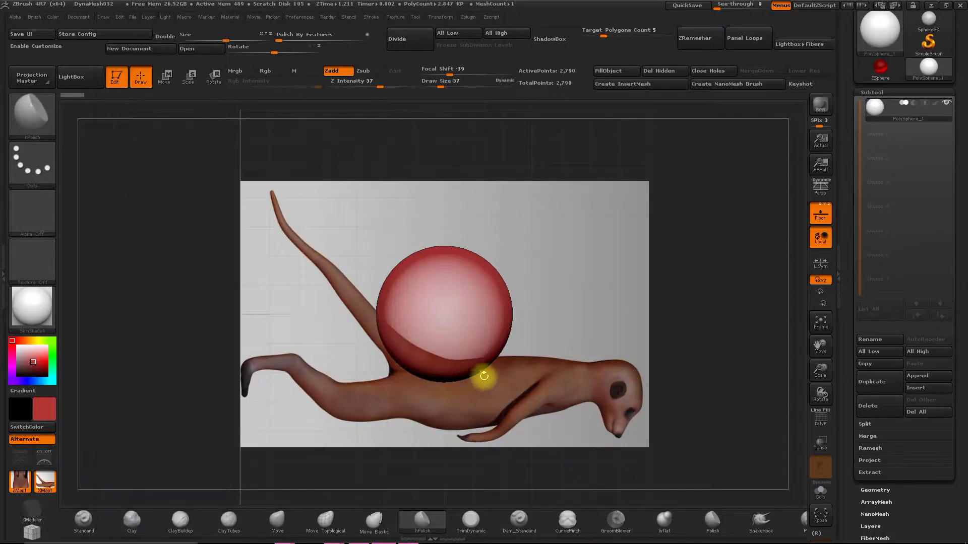
key(ctrl+z)
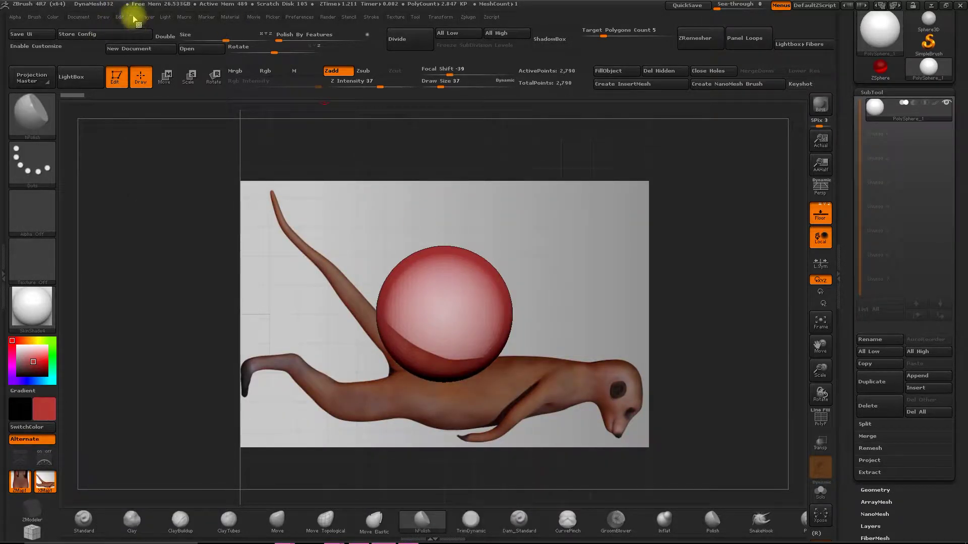
click(103, 16)
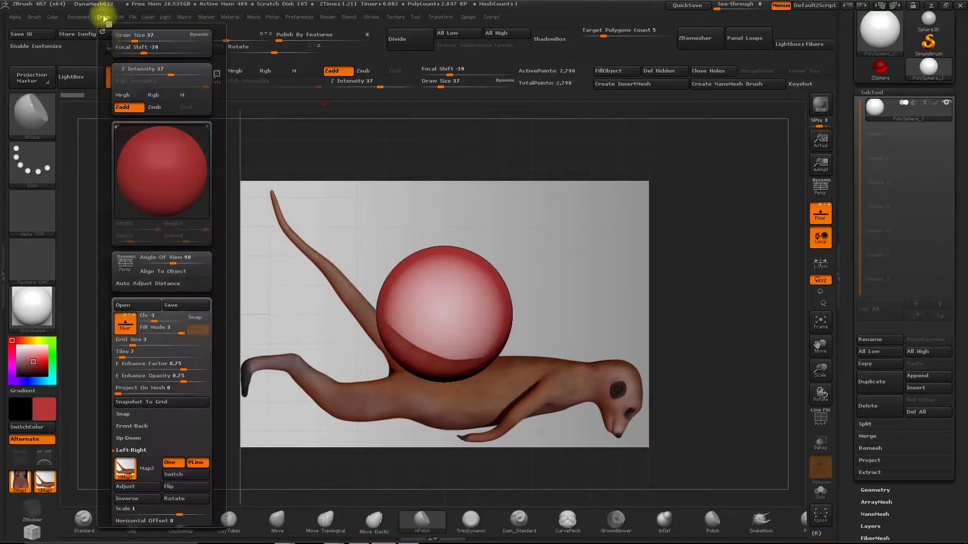
click(173, 499)
click(174, 499)
click(174, 499)
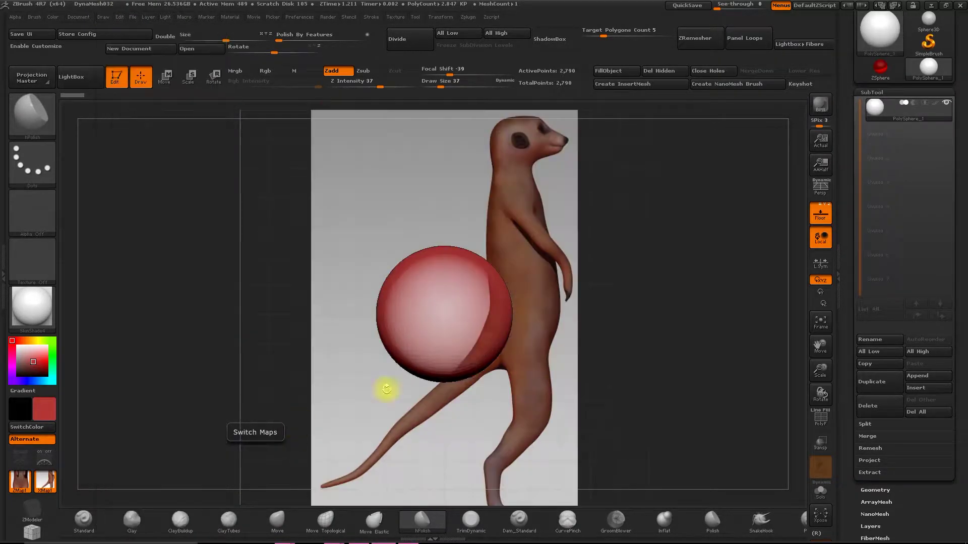
- Turn on X symmetry and pull the sphere up and inward over the front reference's torso with the Move brush at Draw Size 639
drag(384, 392, 562, 327)
mouse_move(549, 272)
mouse_down()
mouse_move(519, 270)
mouse_move(714, 301)
mouse_move(657, 281)
mouse_move(549, 292)
mouse_move(473, 277)
mouse_up()
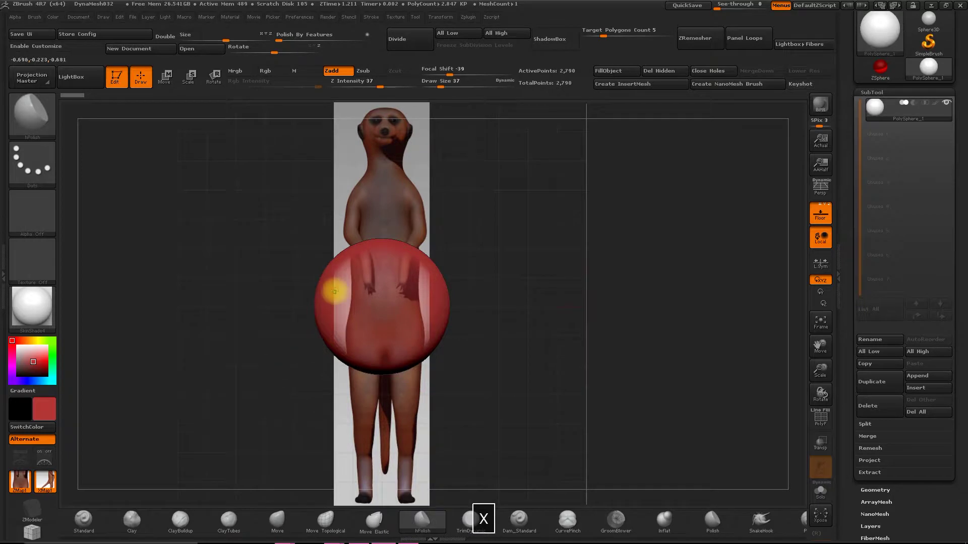
key(space)
drag(335, 289, 375, 292)
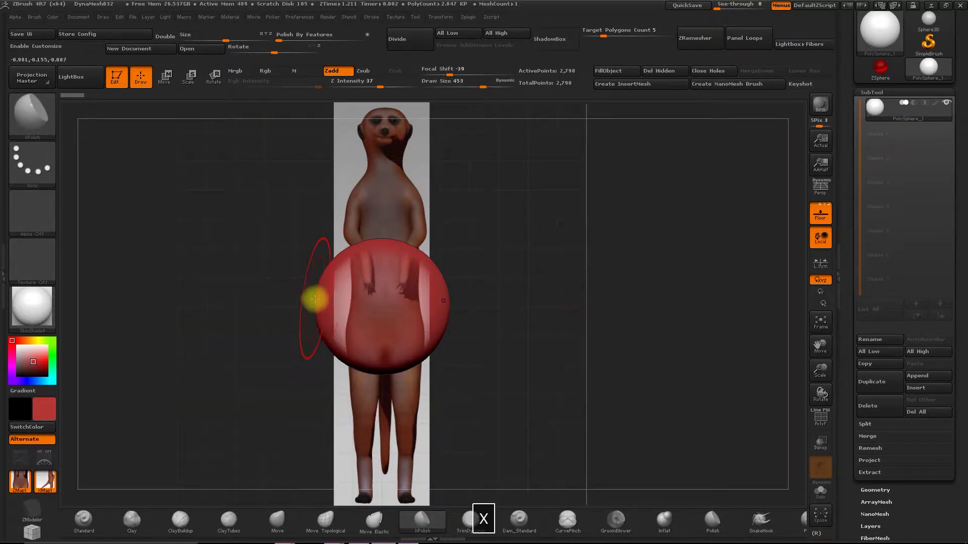
key(space)
mouse_move(313, 298)
mouse_down()
mouse_move(352, 296)
mouse_move(387, 125)
mouse_up()
click(278, 524)
drag(356, 165, 369, 165)
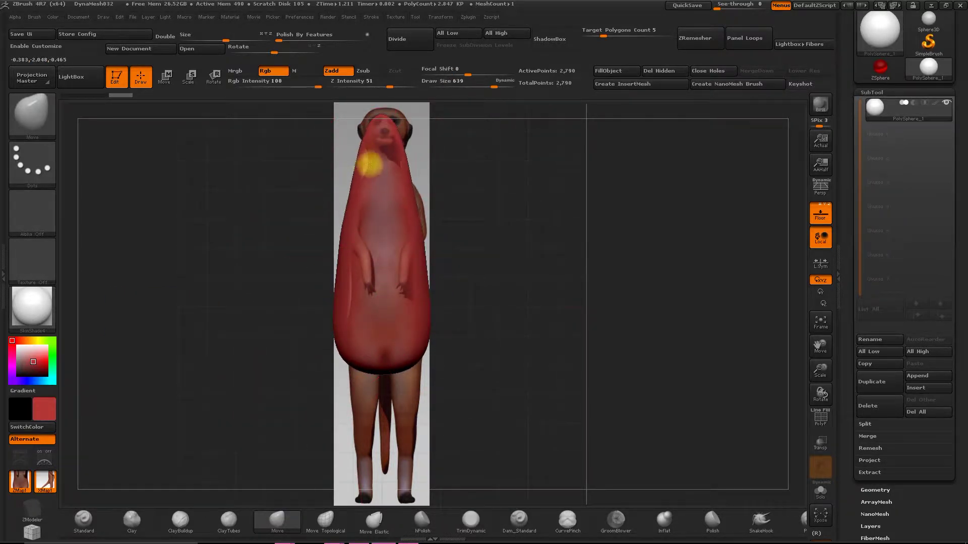
- Shift the Left-Right grid's side image behind the stretched sphere with a Horizontal Offset of about -0.316
shift+drag(460, 227, 503, 263)
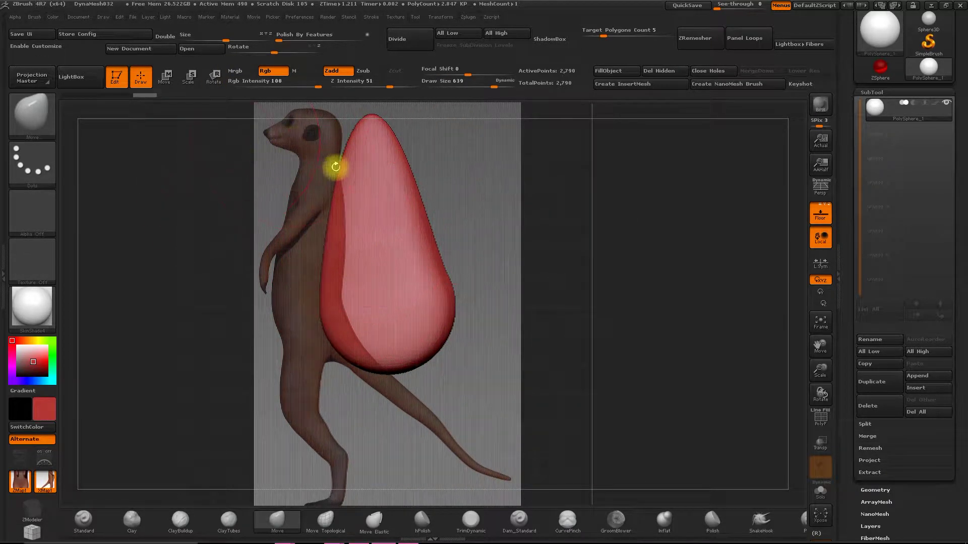
click(108, 17)
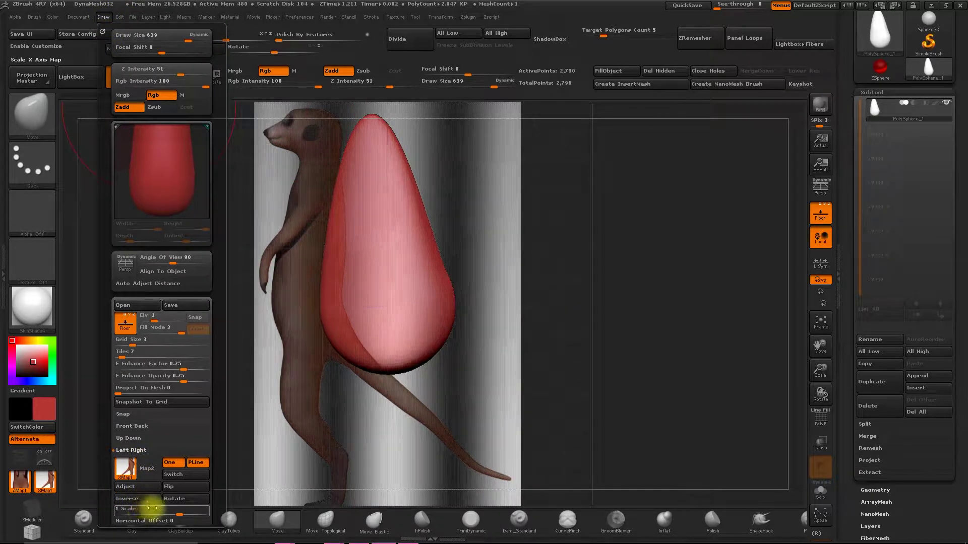
scroll(109, 496, down, 3)
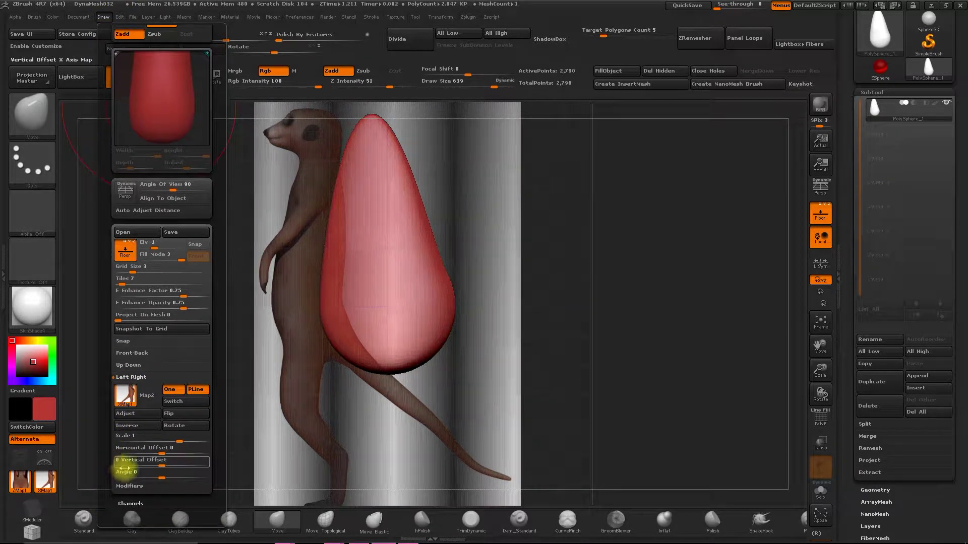
drag(161, 448, 137, 454)
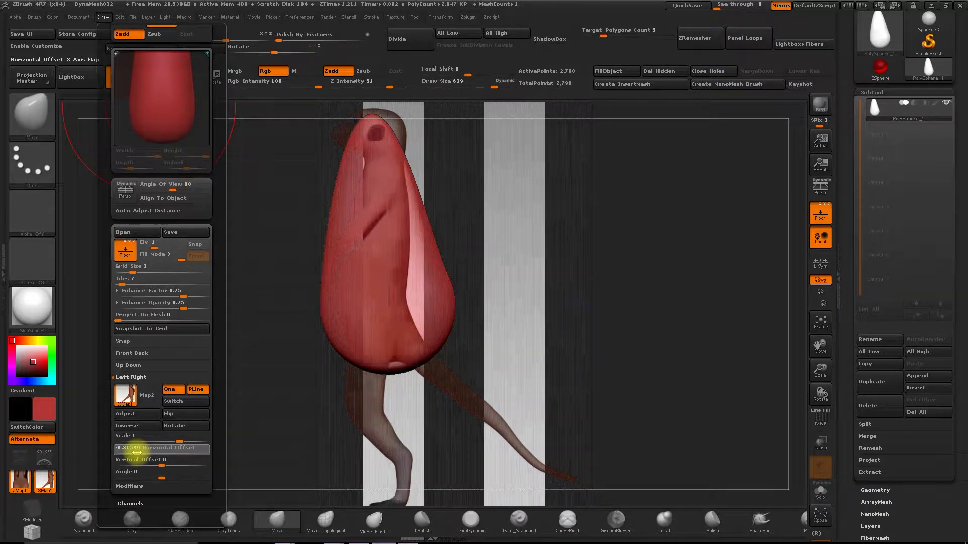
- Match the body's back, chest and belly to the side reference with the Move brush, undoing the last few strokes
mouse_move(234, 352)
mouse_down()
mouse_move(287, 333)
mouse_move(469, 367)
mouse_move(536, 340)
mouse_move(428, 248)
mouse_up()
mouse_move(280, 211)
mouse_down()
mouse_move(319, 305)
mouse_move(479, 280)
mouse_move(415, 288)
mouse_up()
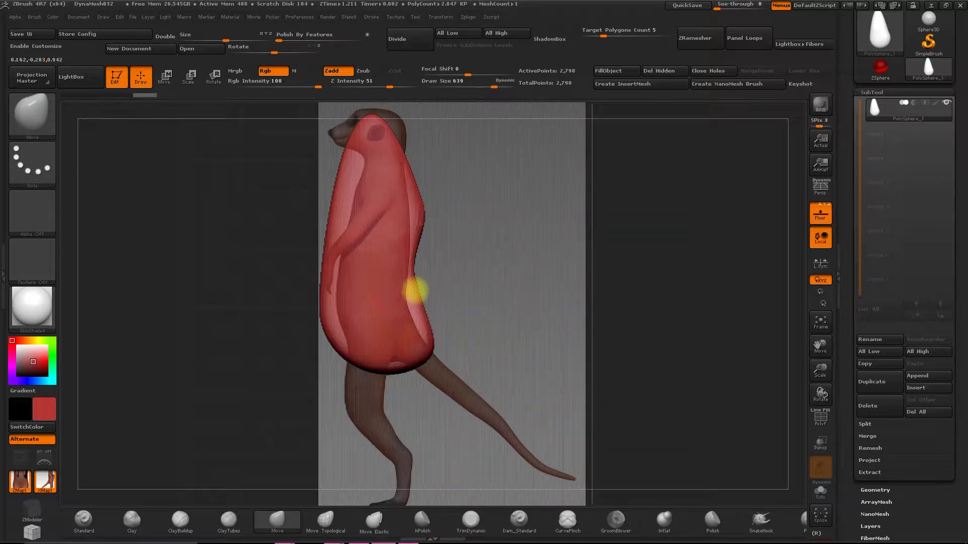
drag(328, 207, 339, 201)
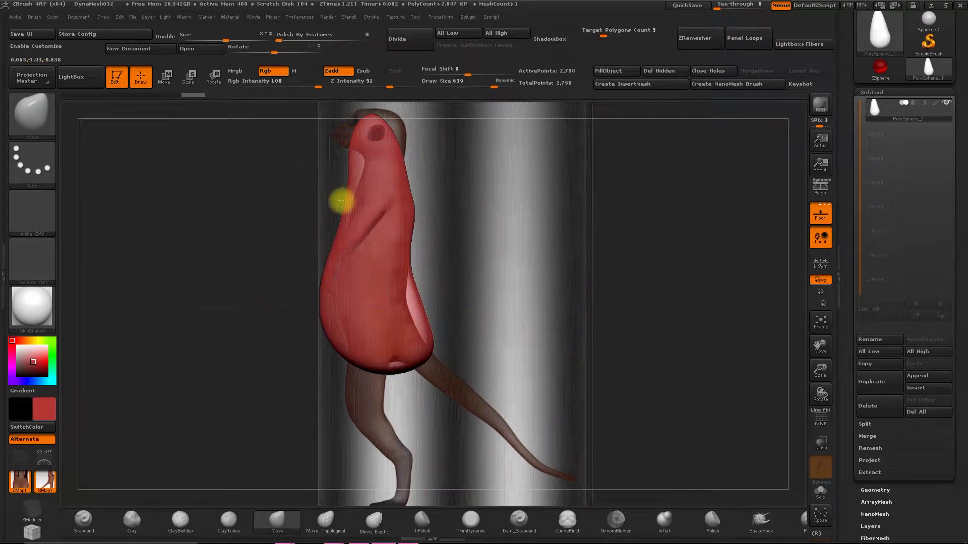
key(space)
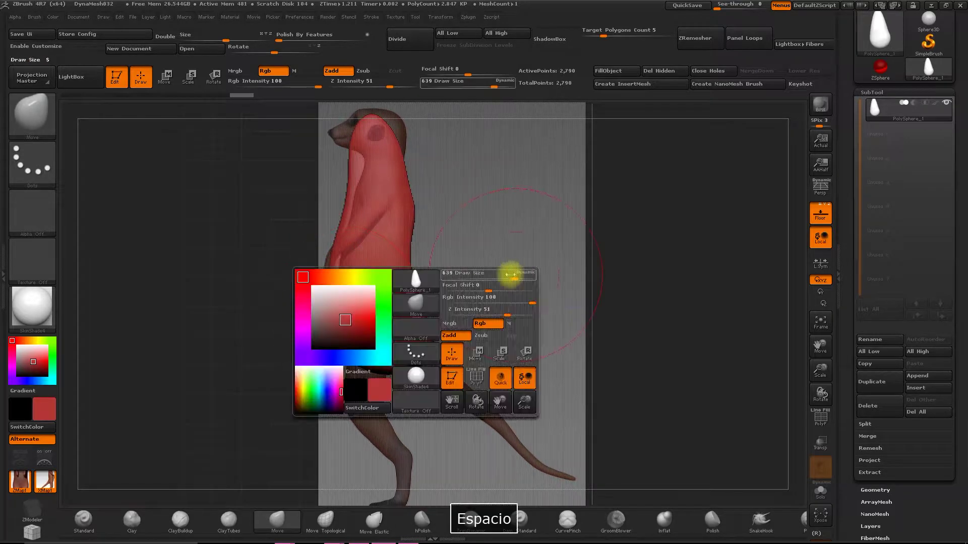
drag(512, 275, 474, 272)
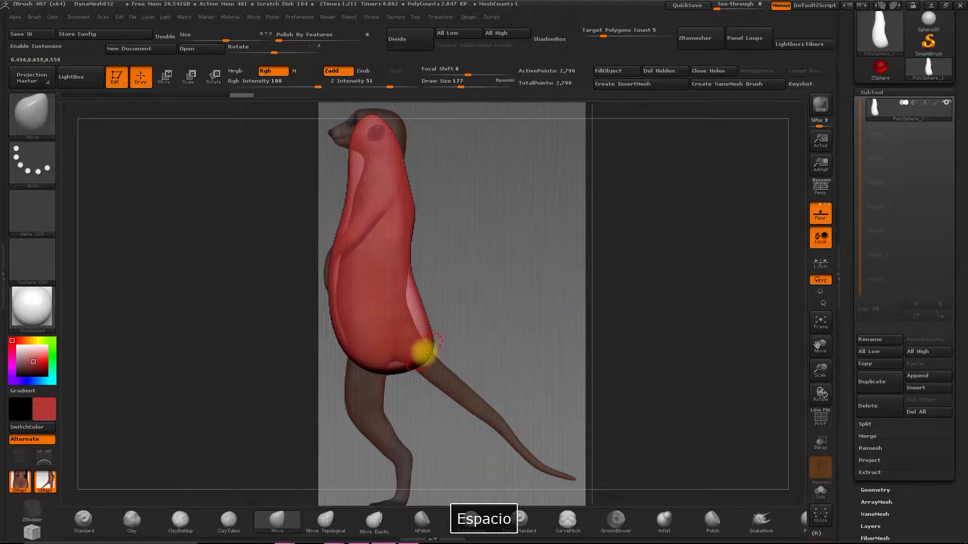
key(ctrl)
key(ctrl+z)
key(ctrl+z)
key(ctrl+z)
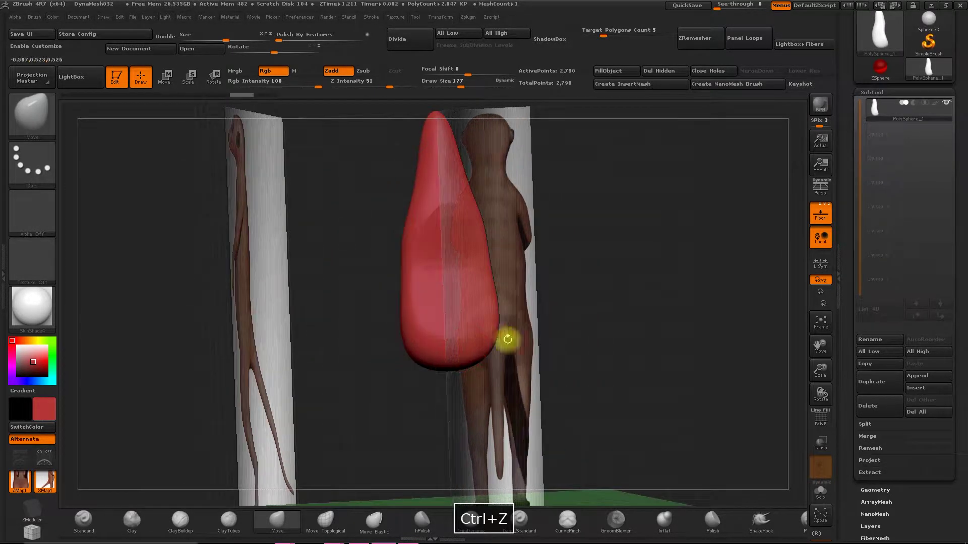
- Fit the body's waist, hips and neck to the back reference with the Move brush at Draw Size 372
key(space)
drag(576, 307, 590, 315)
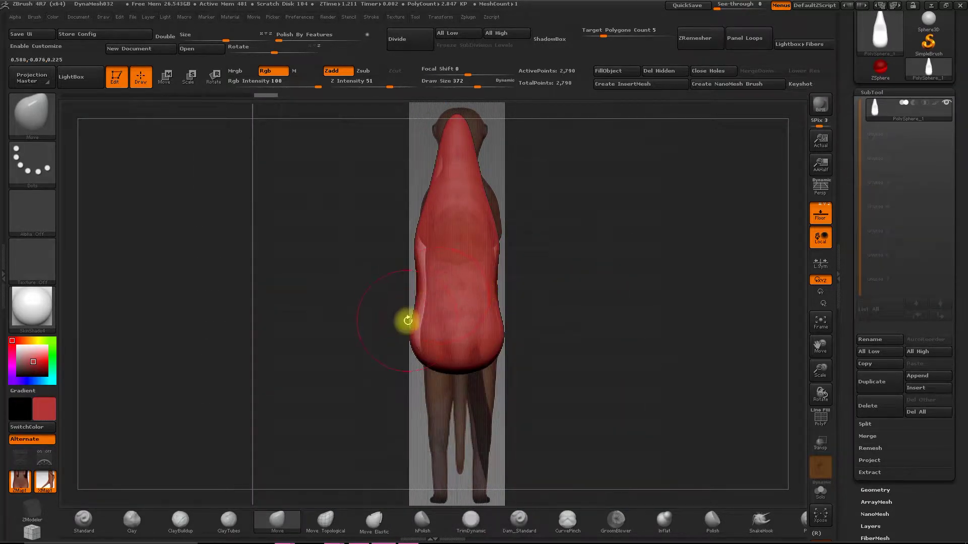
drag(407, 320, 418, 327)
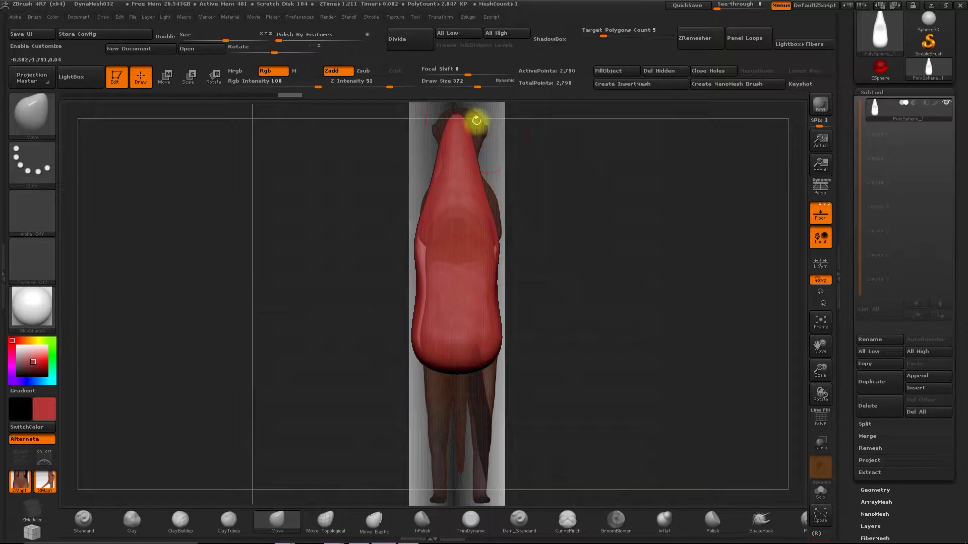
drag(477, 121, 446, 132)
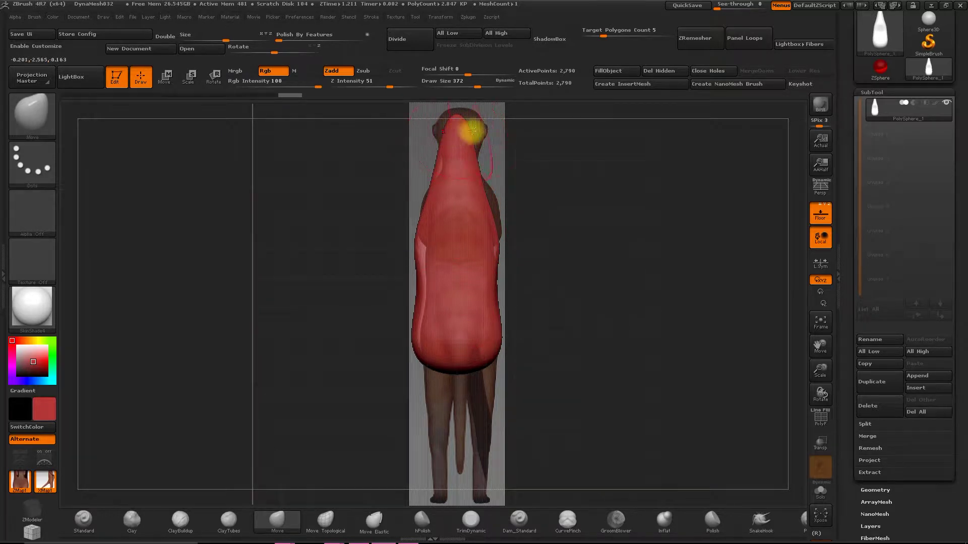
- Select the second Front-Back map and nudge its Horizontal Offset to center the back image on the mesh
click(103, 16)
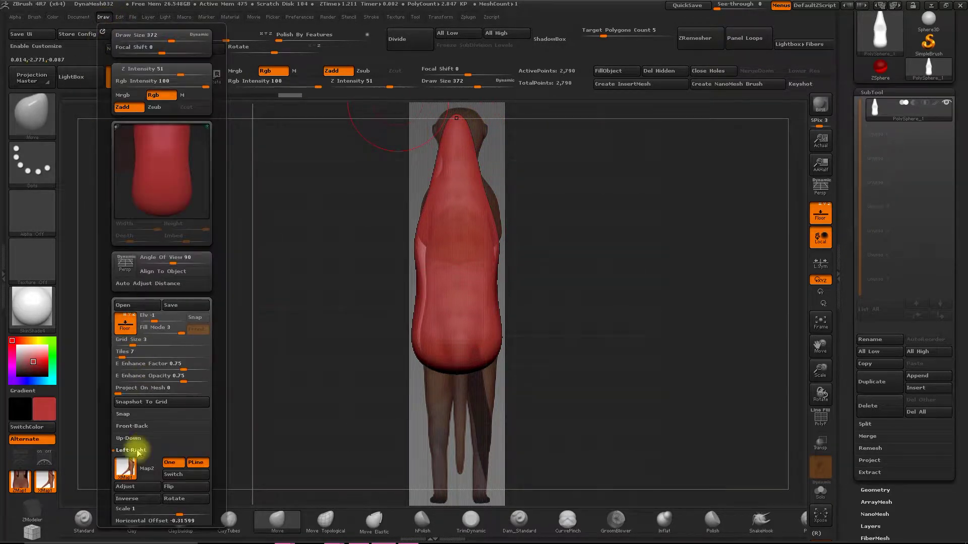
click(127, 428)
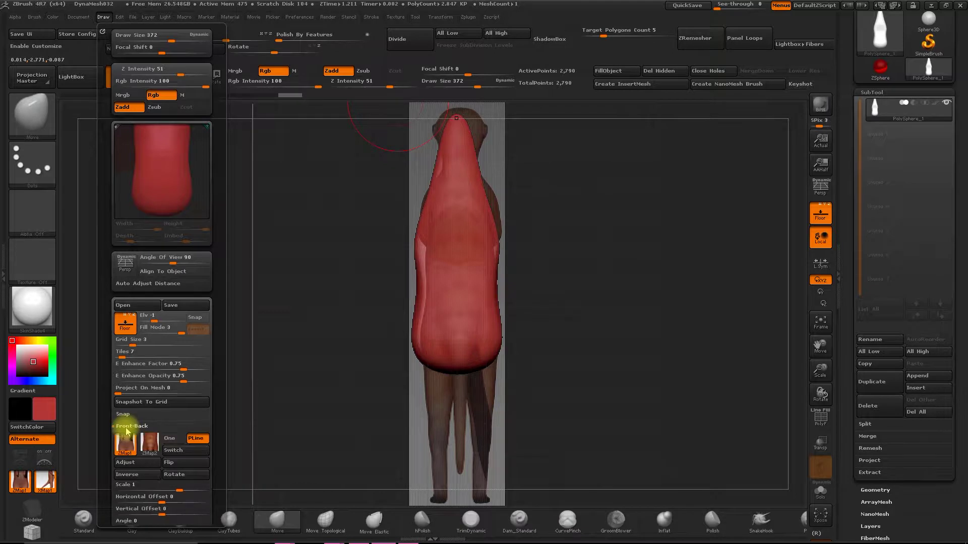
click(148, 445)
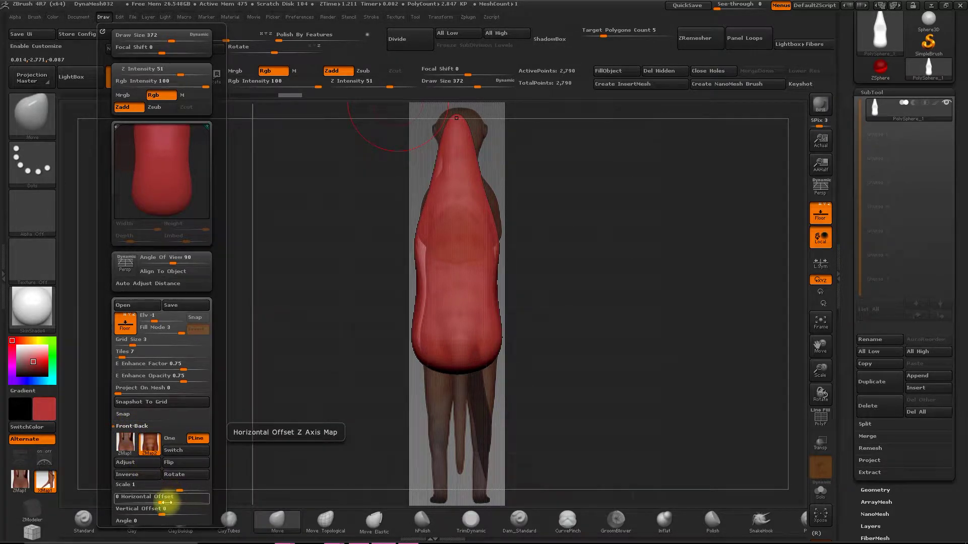
drag(164, 502, 168, 502)
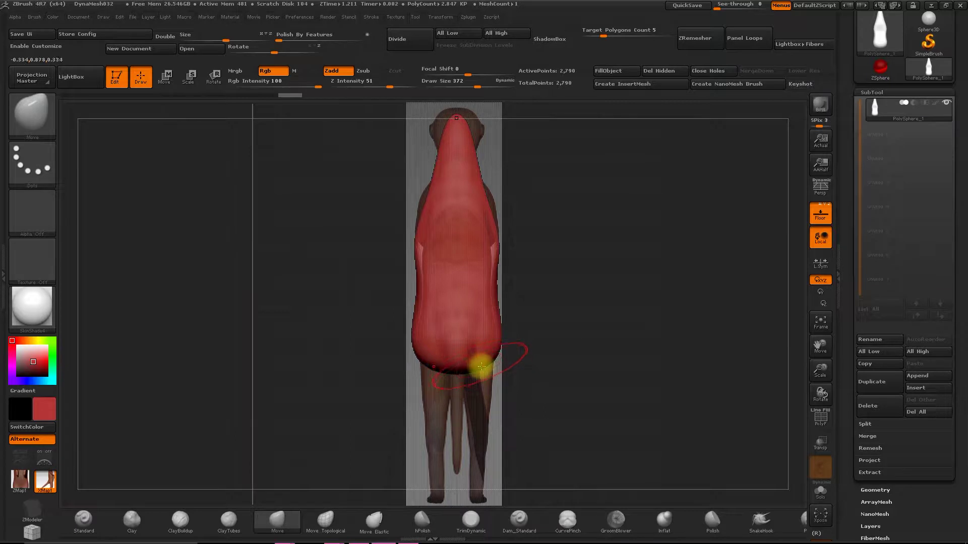
- Pull two legs down from the body's underside along the back reference with the Move brush at Draw Size 217
key(space)
mouse_move(480, 368)
mouse_down()
mouse_move(500, 444)
mouse_move(493, 531)
mouse_move(466, 488)
mouse_up()
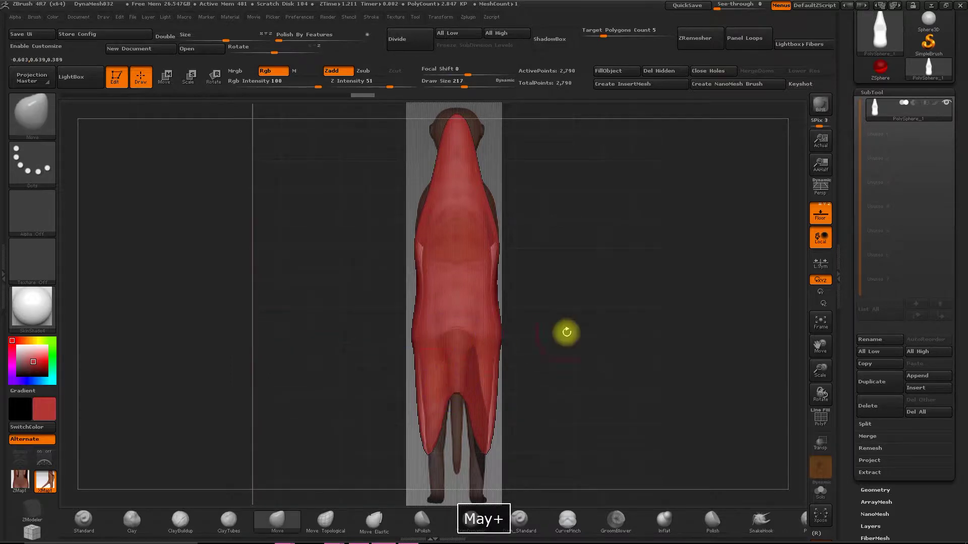
- Mask everything except the legs, rotate them forward about the hip with the Transpose line, and clear the mask
shift+drag(566, 330, 501, 334)
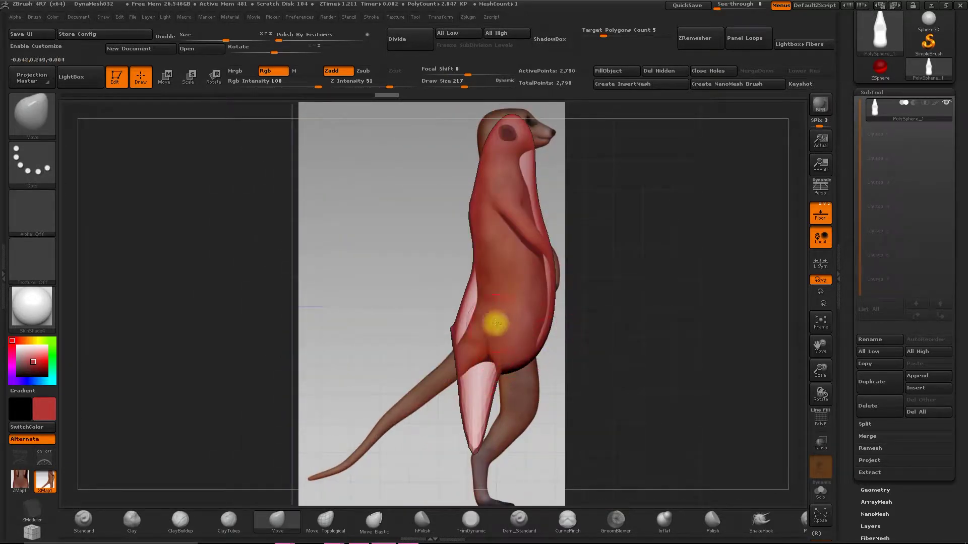
mouse_move(445, 275)
ctrl+mouse_down()
mouse_move(518, 308)
mouse_move(514, 501)
mouse_move(384, 280)
ctrl+mouse_up()
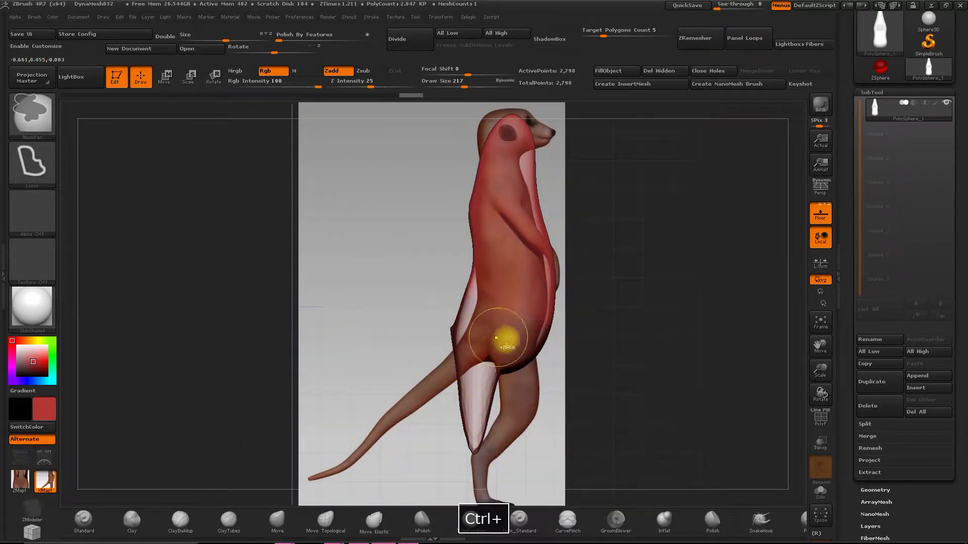
ctrl+click(611, 371)
click(214, 77)
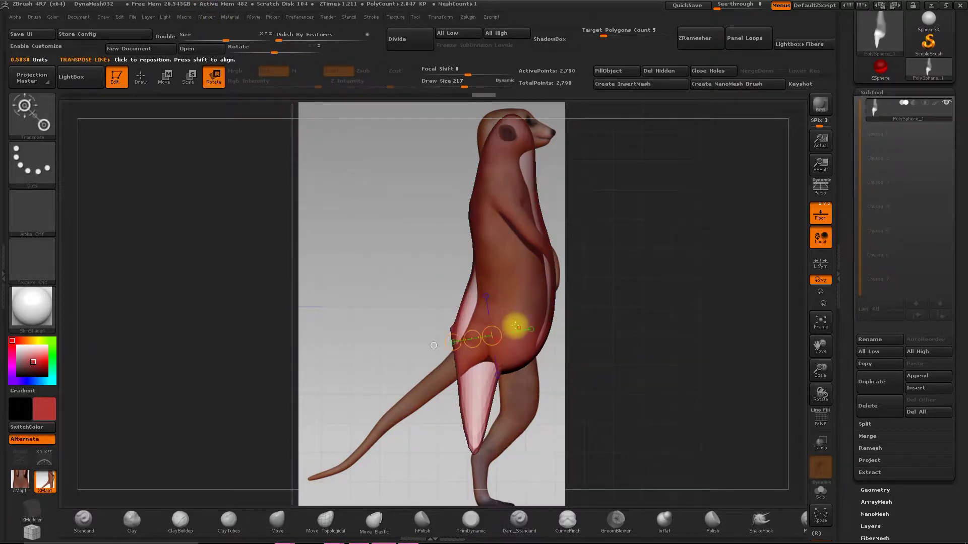
mouse_move(508, 316)
mouse_down()
mouse_move(457, 440)
mouse_move(535, 478)
mouse_up()
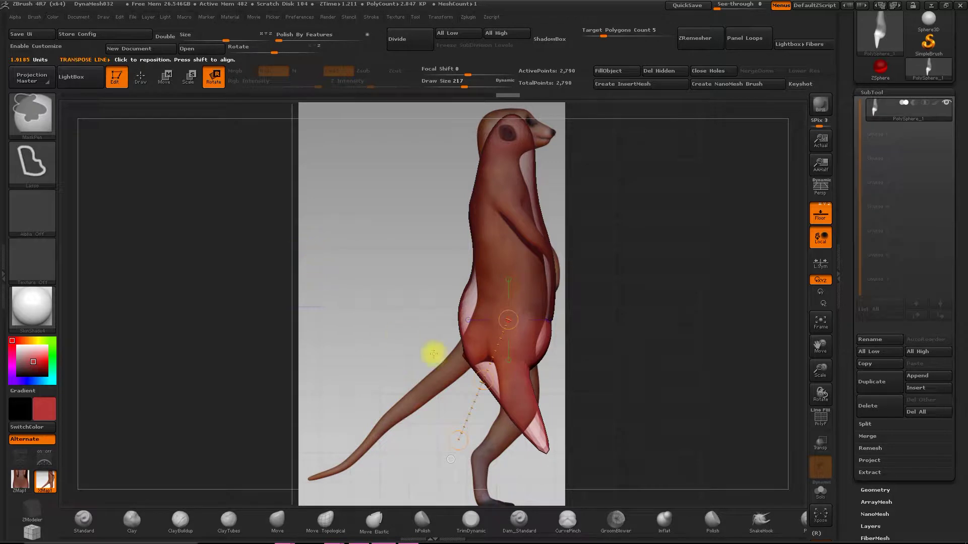
ctrl+drag(233, 261, 299, 301)
- Pull out the snout and fit the head, neck and shoulders to the references with the Move brush at Draw Size 197, smoothing the shoulders
alt+drag(647, 301, 571, 318)
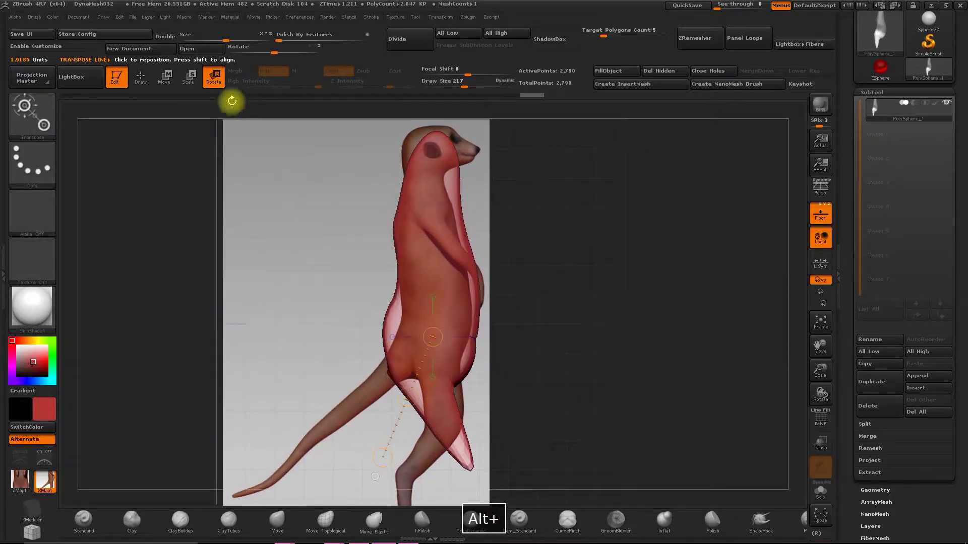
click(140, 77)
key(space)
mouse_move(546, 250)
mouse_down()
mouse_move(559, 256)
mouse_move(555, 248)
mouse_move(564, 277)
mouse_up()
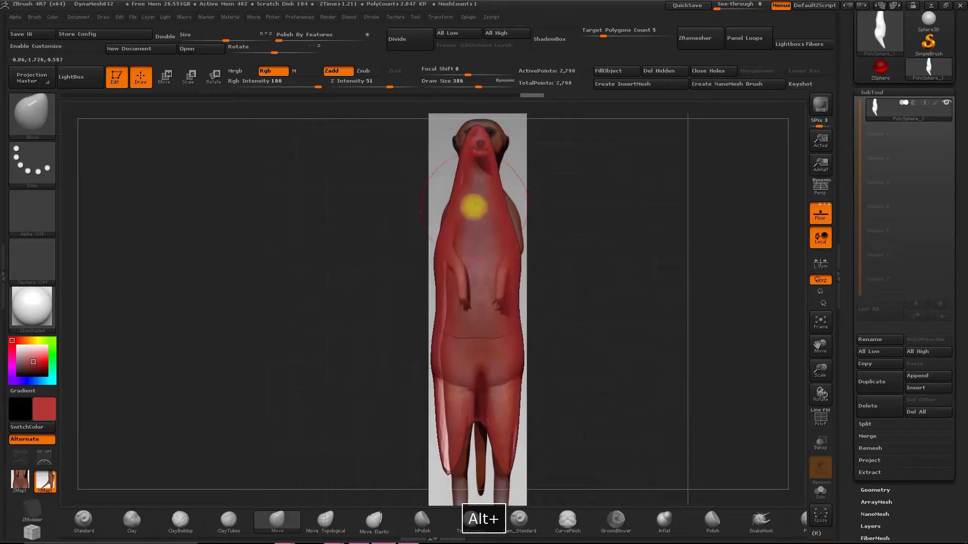
key(space)
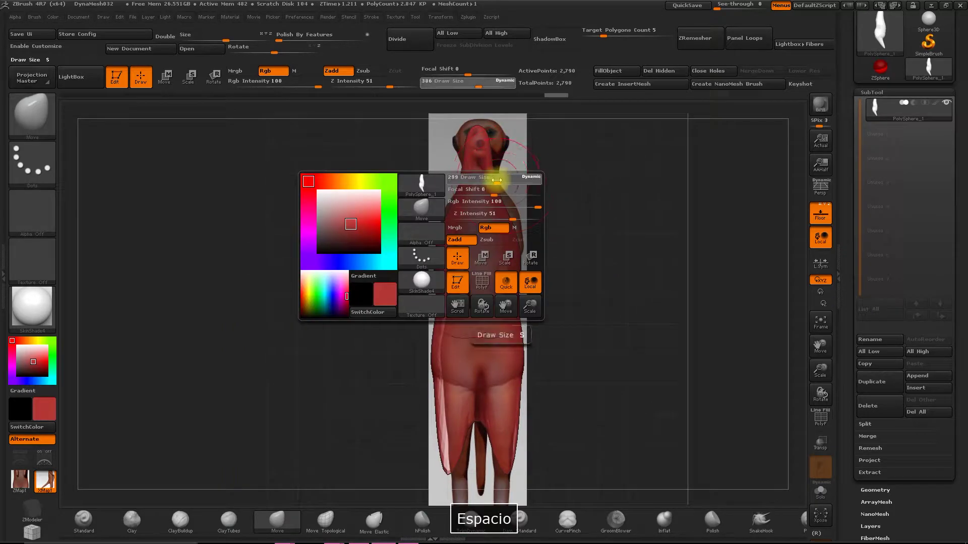
mouse_move(500, 180)
mouse_down()
mouse_move(486, 175)
mouse_move(525, 190)
mouse_move(497, 194)
mouse_up()
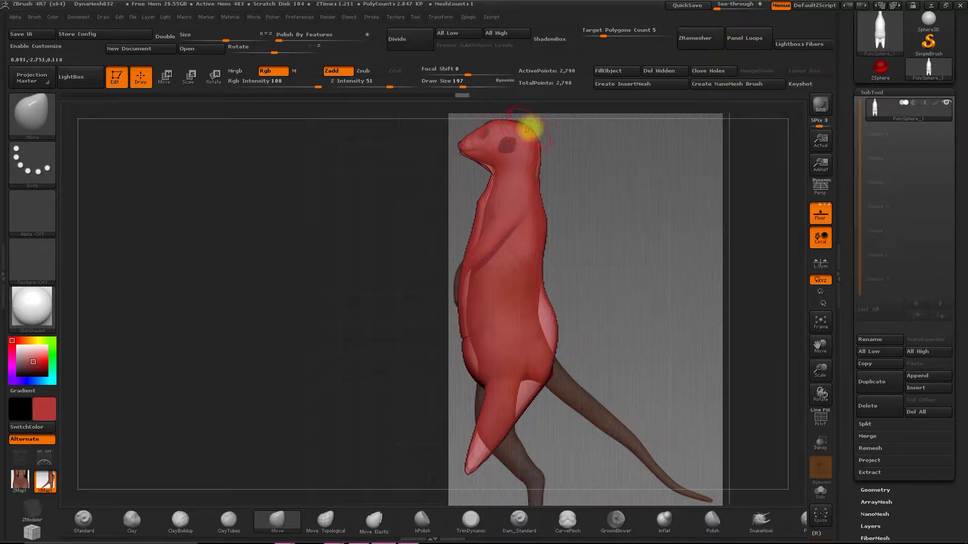
mouse_move(473, 194)
mouse_down()
mouse_move(499, 205)
mouse_move(508, 197)
mouse_up()
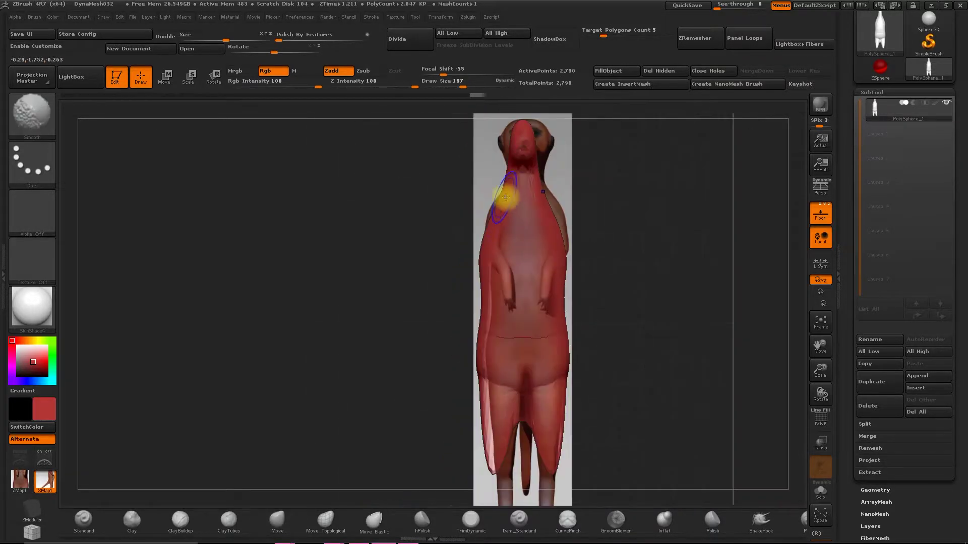
mouse_move(587, 214)
mouse_down()
mouse_move(615, 222)
mouse_move(504, 205)
mouse_move(520, 214)
mouse_up()
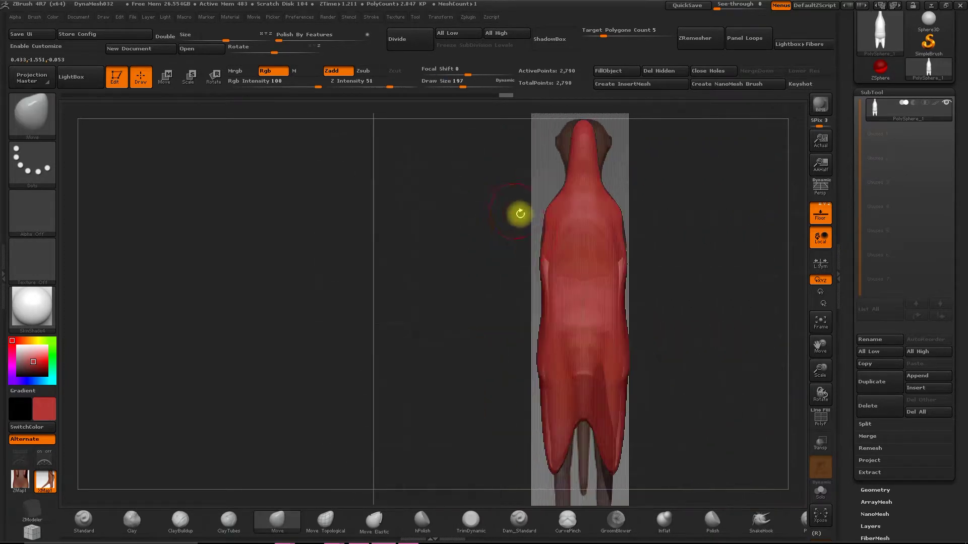
- Extend the lower legs down and back toward the ankles over the side reference, and remesh the body with DynaMesh
mouse_move(441, 293)
mouse_down()
mouse_move(471, 296)
mouse_move(444, 294)
mouse_up()
alt+drag(428, 295, 392, 253)
drag(392, 253, 460, 282)
drag(451, 381, 583, 443)
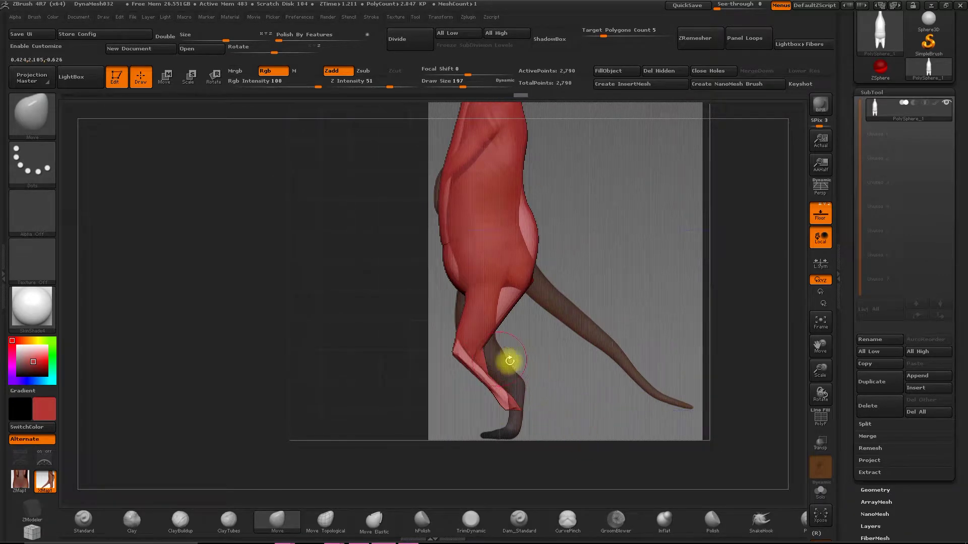
ctrl+drag(562, 386, 583, 430)
alt+drag(551, 214, 534, 265)
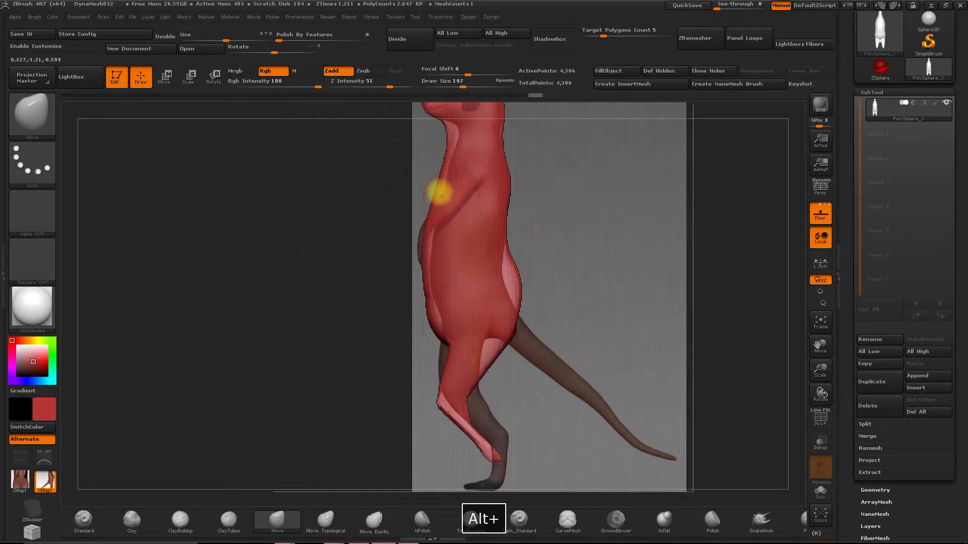
- Shape the thighs, shins and heels to the side reference with the Move brush at Draw Size 311, and update the DynaMesh
key(space)
drag(499, 373, 507, 378)
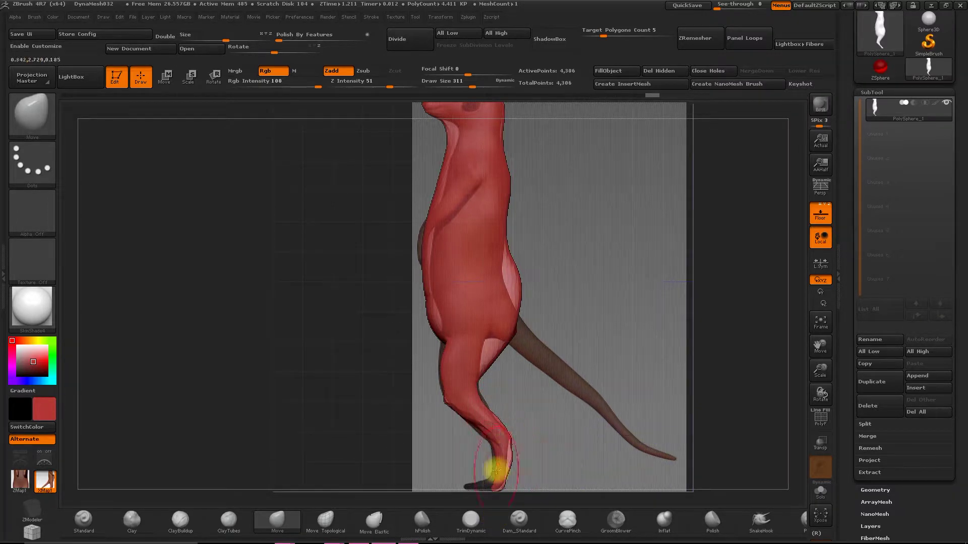
key(space)
ctrl+drag(585, 404, 576, 446)
- Pull the feet forward over the side reference's foot with the Move brush at Draw Size 145
key(space)
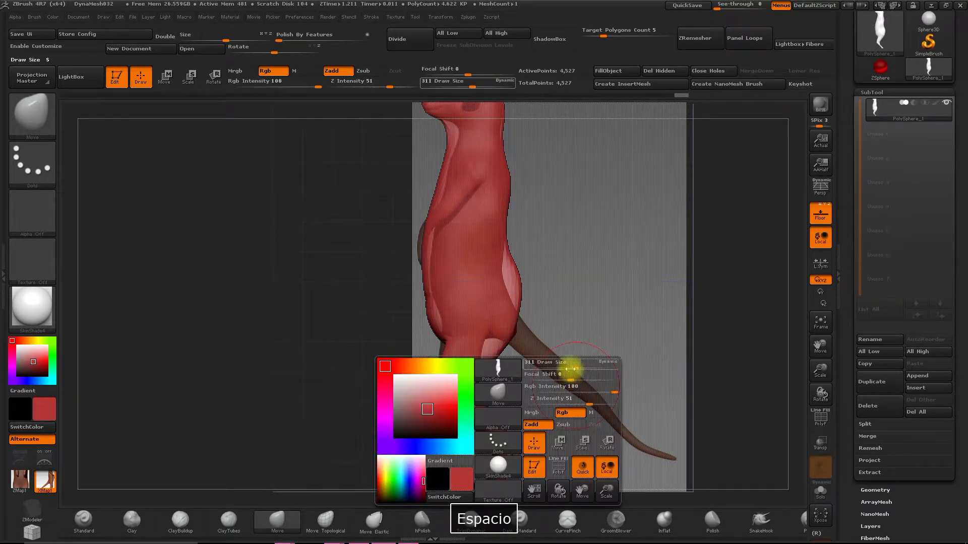
drag(570, 369, 547, 373)
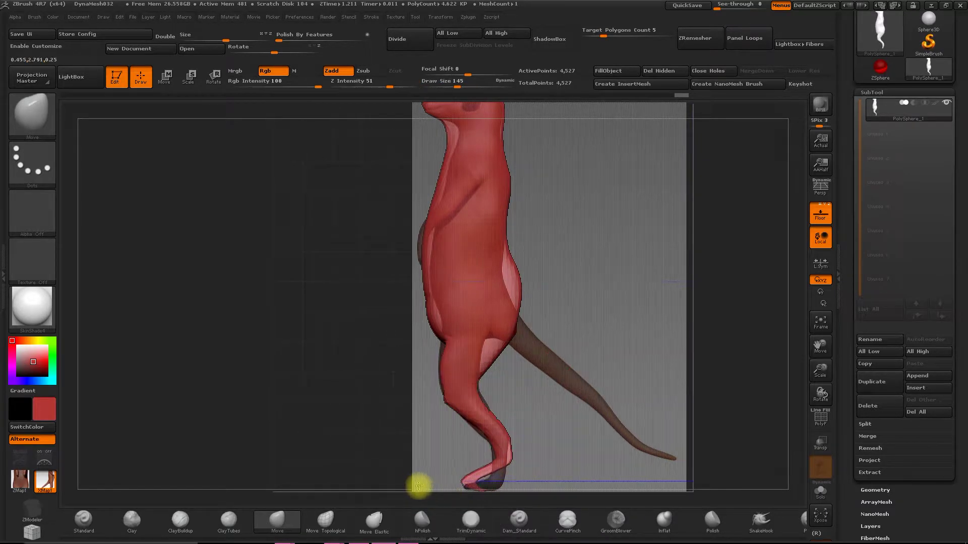
- Undo the last foot pull, then thicken the ankles and feet with the Inflat brush at Draw Size 351 and update the DynaMesh
drag(507, 498, 514, 462)
key(ctrl+z)
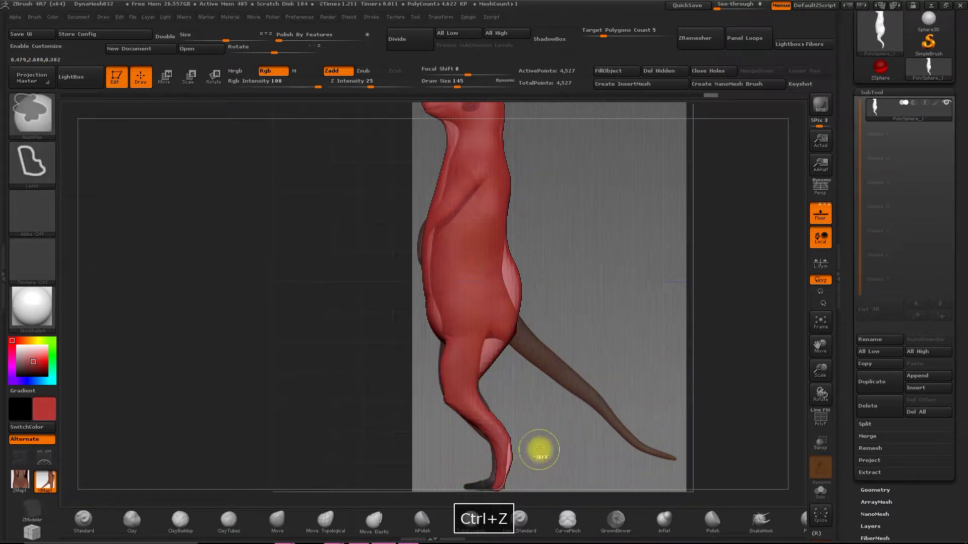
key(space)
click(540, 438)
mouse_move(608, 332)
alt+mouse_down()
mouse_move(568, 258)
mouse_move(577, 282)
alt+mouse_up()
click(662, 519)
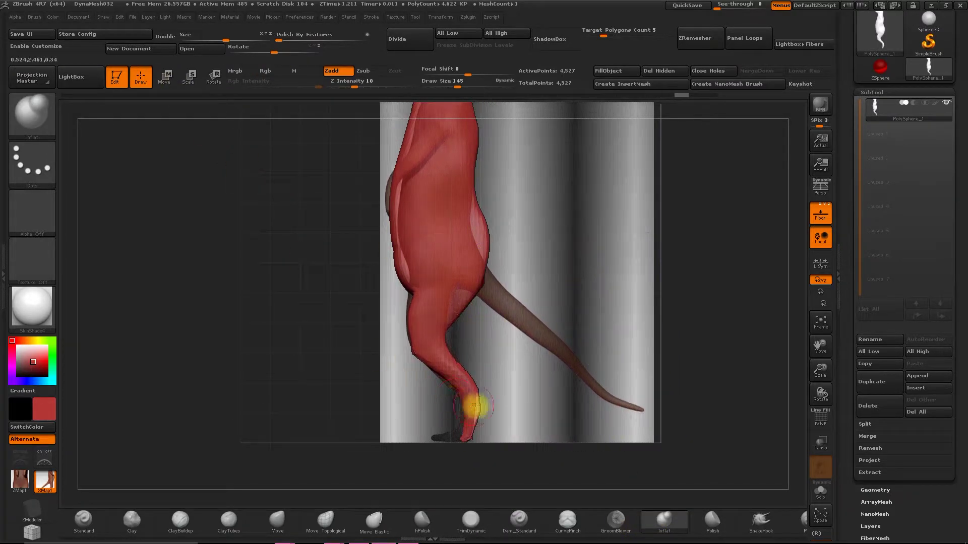
key(space)
drag(464, 367, 493, 370)
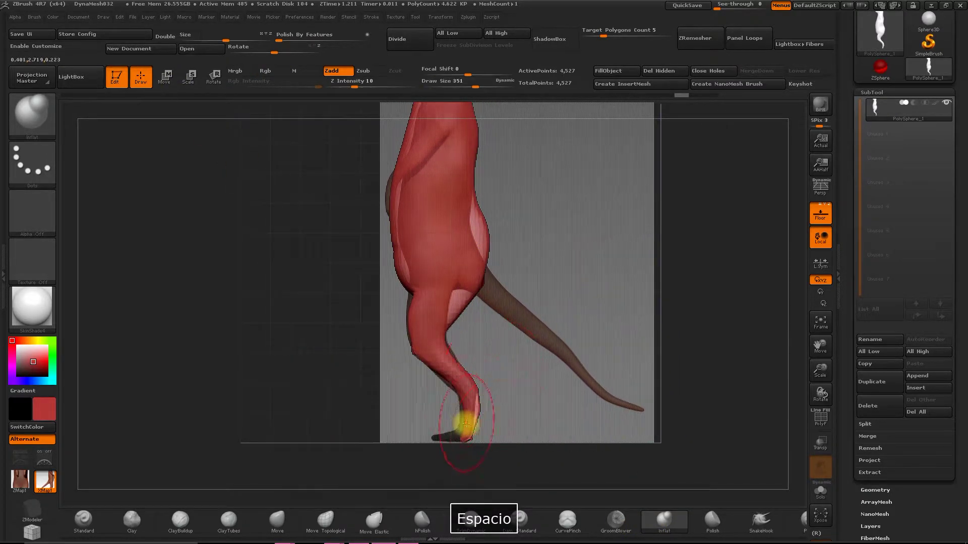
mouse_move(465, 425)
mouse_down()
mouse_move(469, 407)
mouse_move(522, 448)
mouse_up()
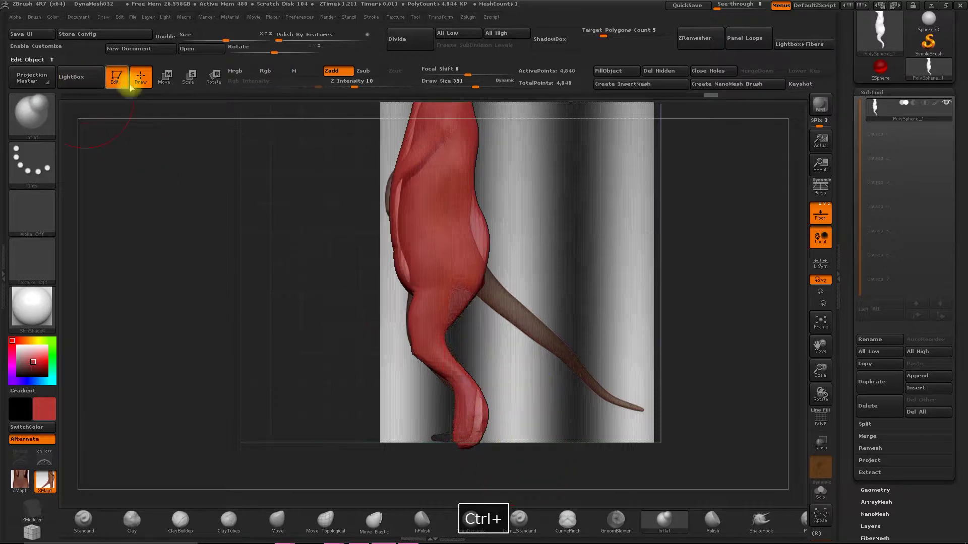
- Pull the feet forward over the side reference's foot with the Move Topological brush at Draw Size 351
click(325, 519)
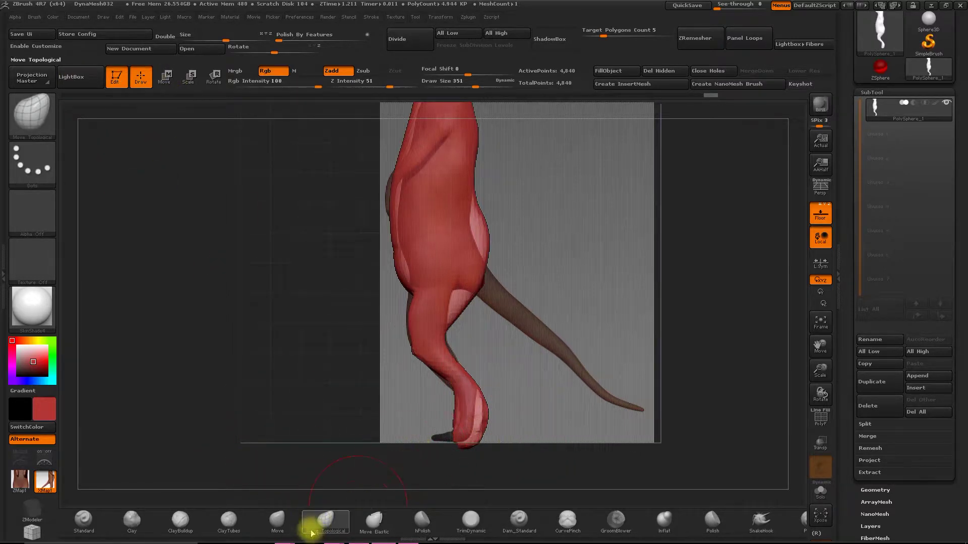
drag(461, 435, 394, 427)
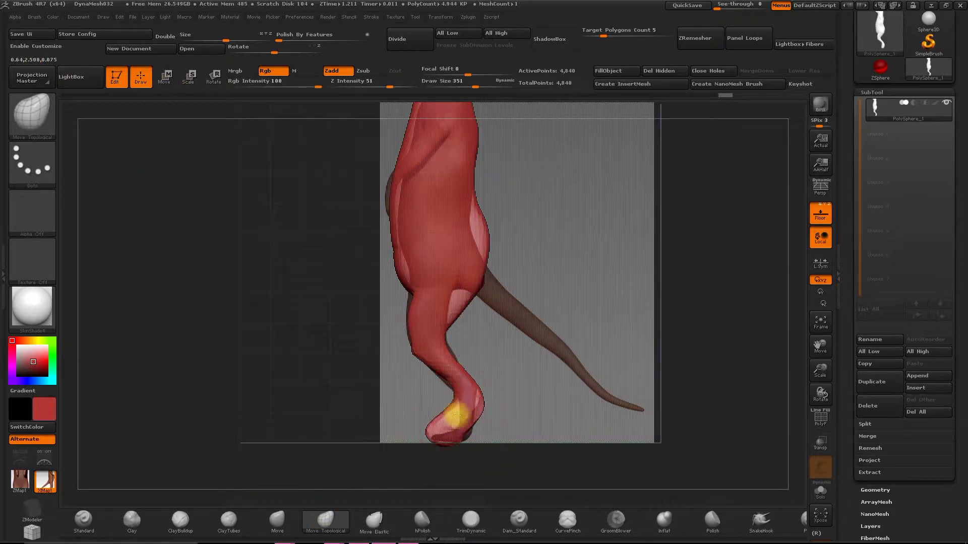
drag(456, 415, 458, 423)
- Fit the outer thighs, hips and waist to the front reference with the Move Topological brush at Draw Size 351
right_drag(458, 422, 454, 418)
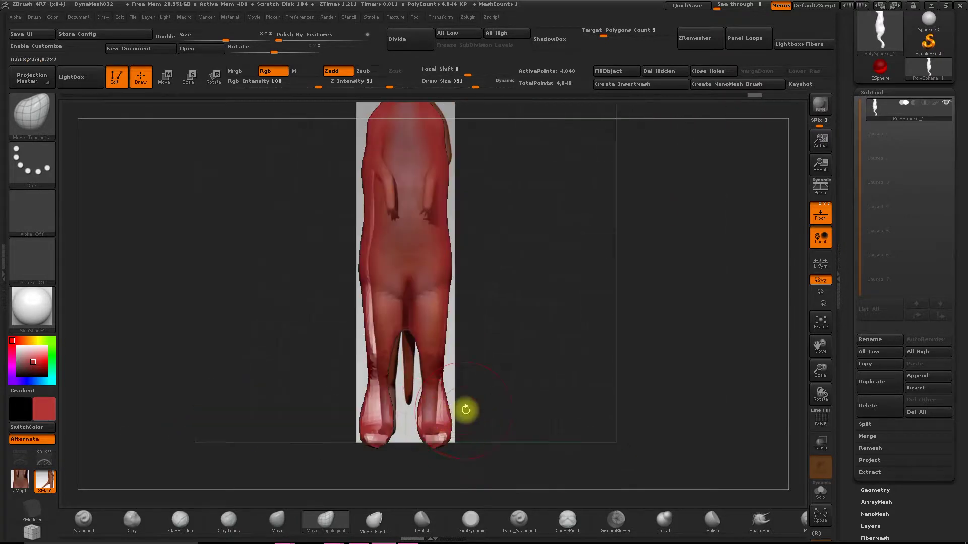
alt+drag(514, 357, 508, 415)
drag(359, 381, 365, 383)
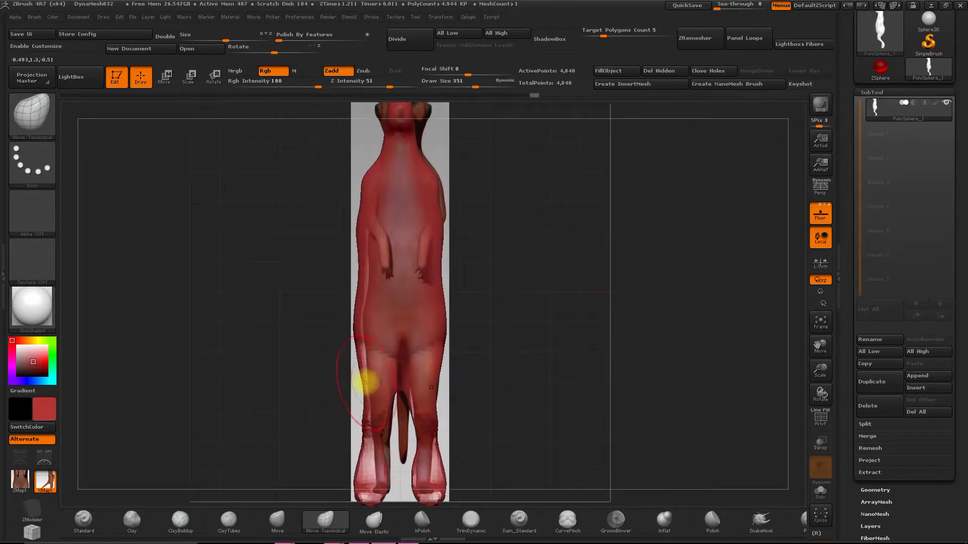
drag(352, 323, 363, 260)
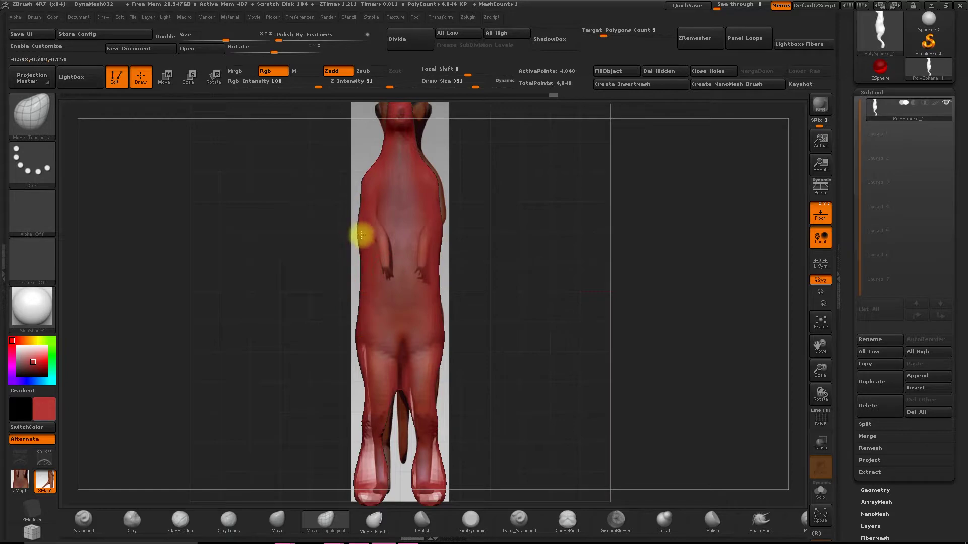
- Push in the throat and shape the underside of the snout to the side reference with Move Topological at Draw Size 223
drag(449, 189, 492, 268)
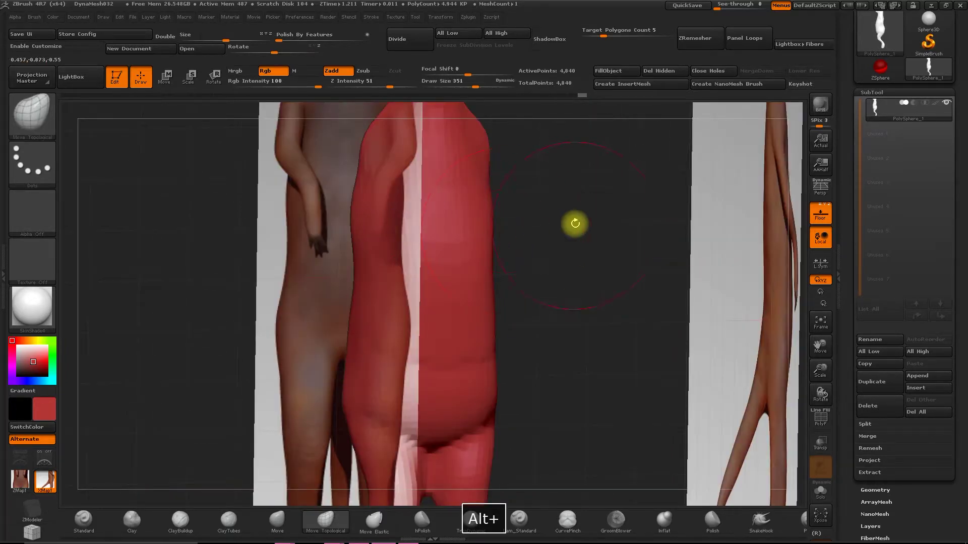
alt+drag(575, 223, 516, 326)
mouse_move(447, 234)
mouse_down()
mouse_move(585, 225)
mouse_move(553, 248)
mouse_move(504, 250)
mouse_up()
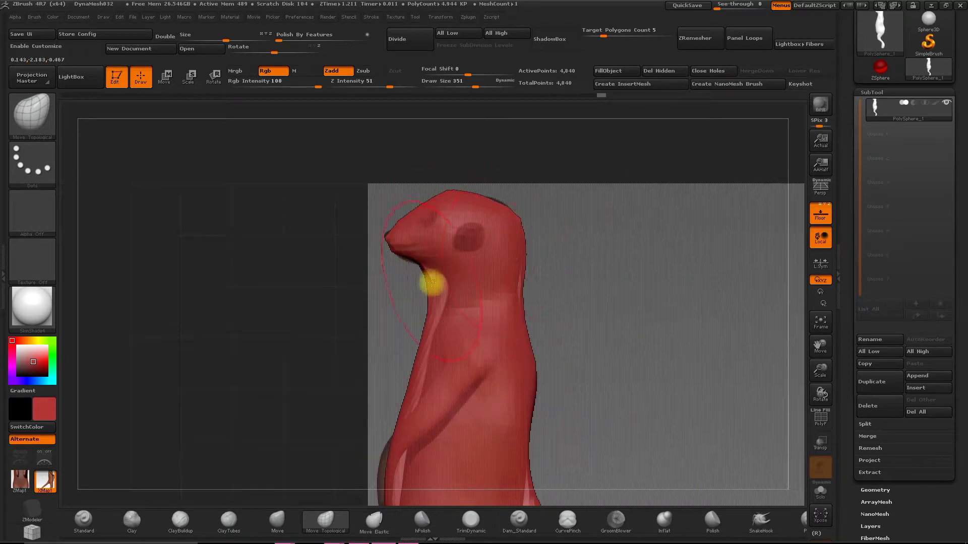
key(space)
mouse_move(432, 290)
mouse_down()
mouse_move(422, 289)
mouse_move(440, 290)
mouse_up()
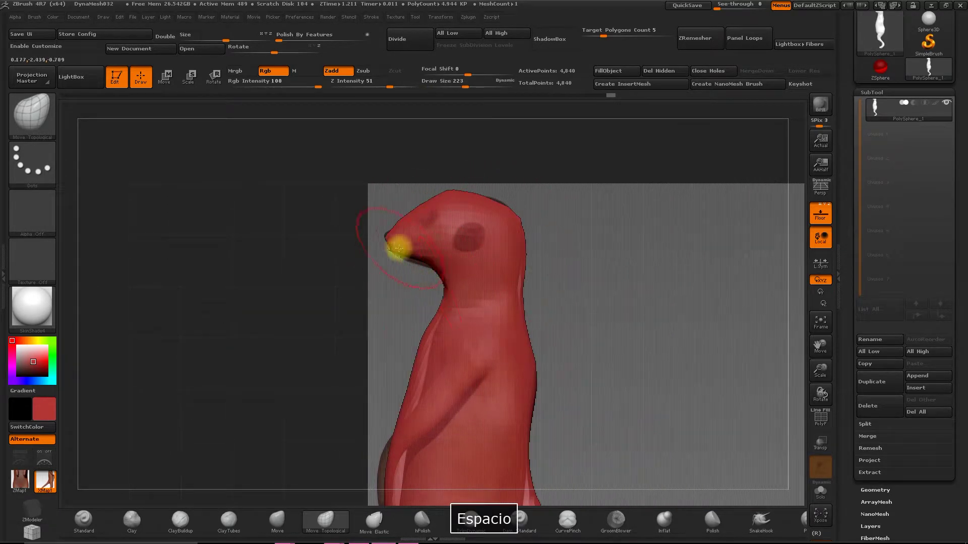
drag(384, 252, 471, 287)
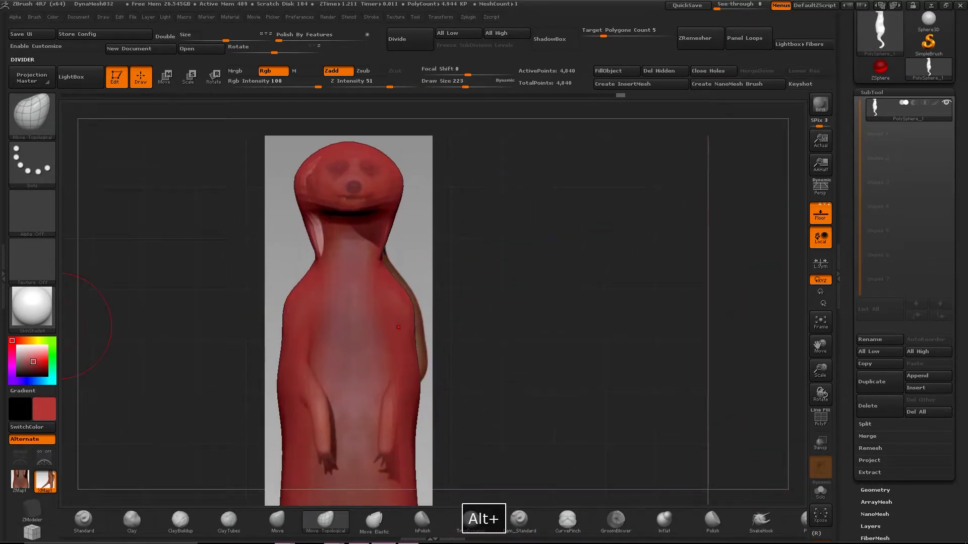
- Switch to Chrome and search Google Images for "blueprints characters"
key(super)
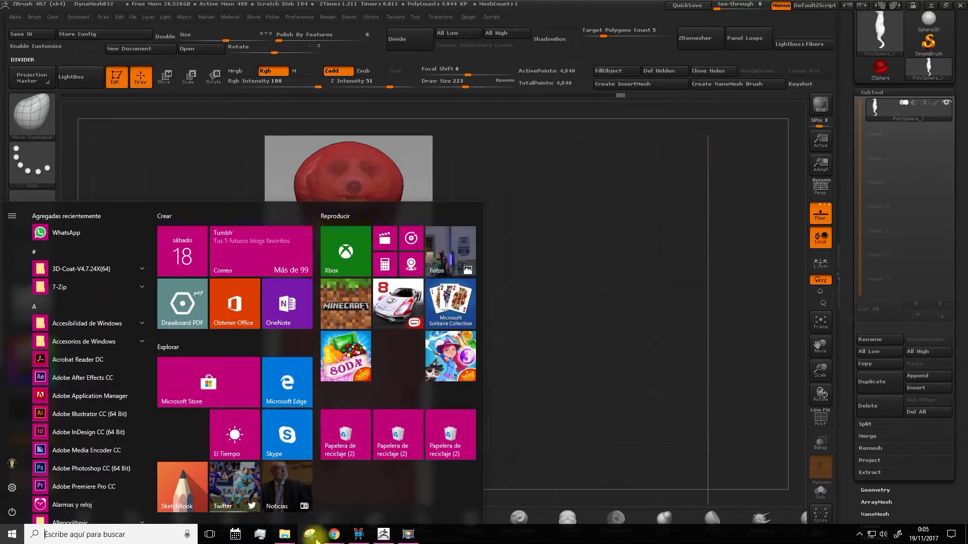
mouse_move(335, 538)
click(388, 493)
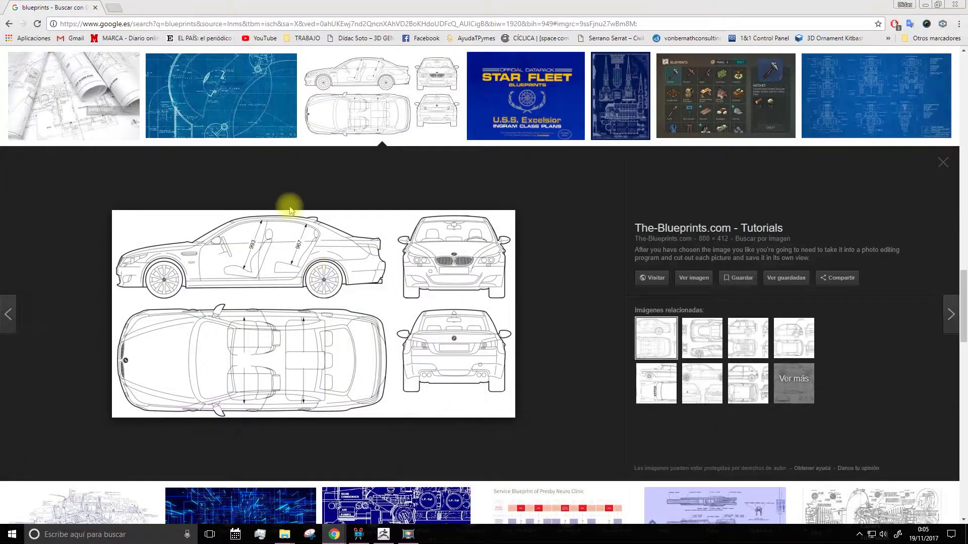
scroll(289, 197, up, 8)
scroll(289, 197, up, 10)
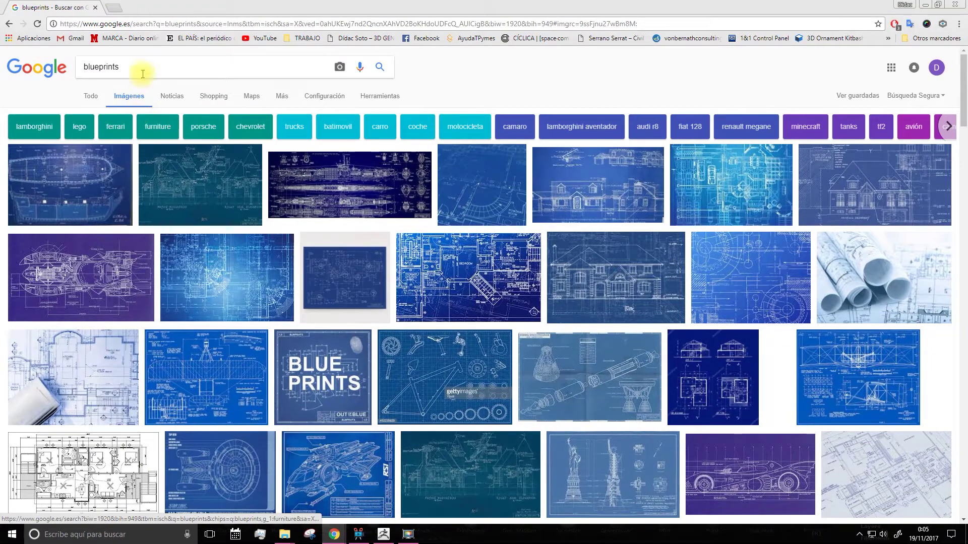
click(142, 73)
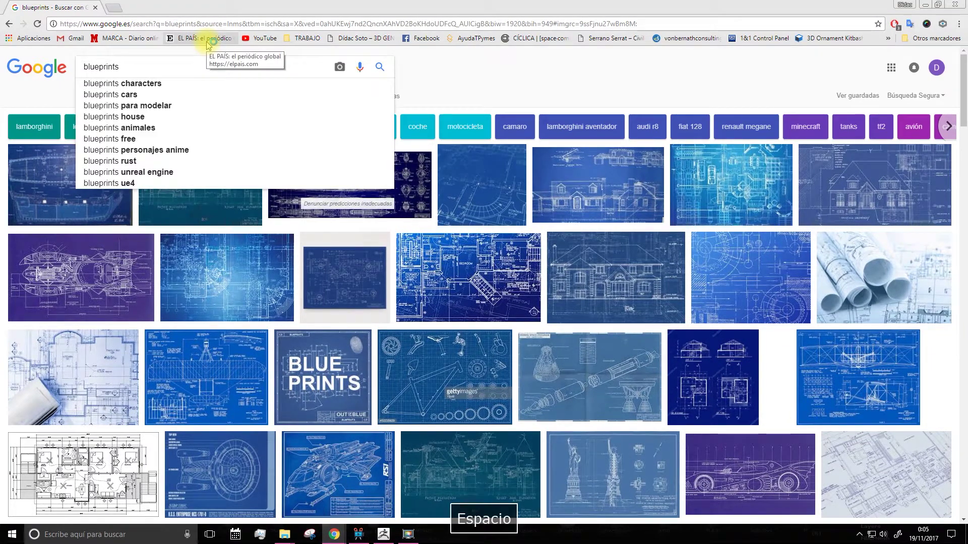
click(147, 87)
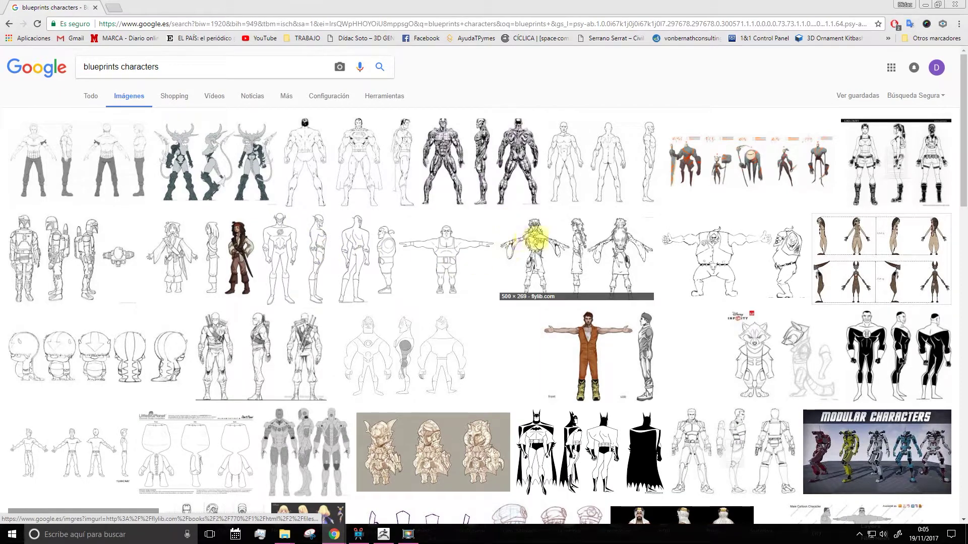
- Examine character blueprint sheets with front, side and back views in the image results, and return to ZBrush
scroll(466, 278, down, 1)
scroll(466, 279, down, 5)
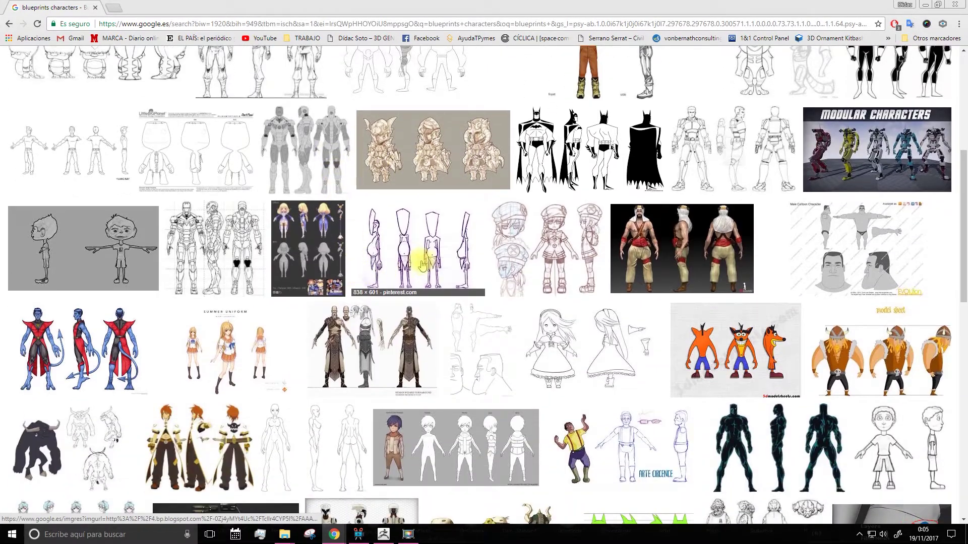
click(417, 259)
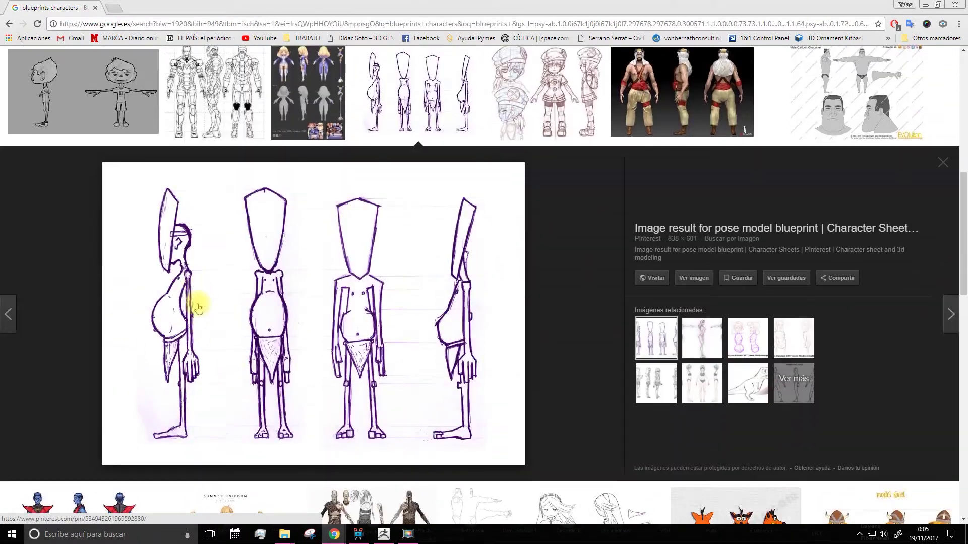
scroll(271, 293, up, 4)
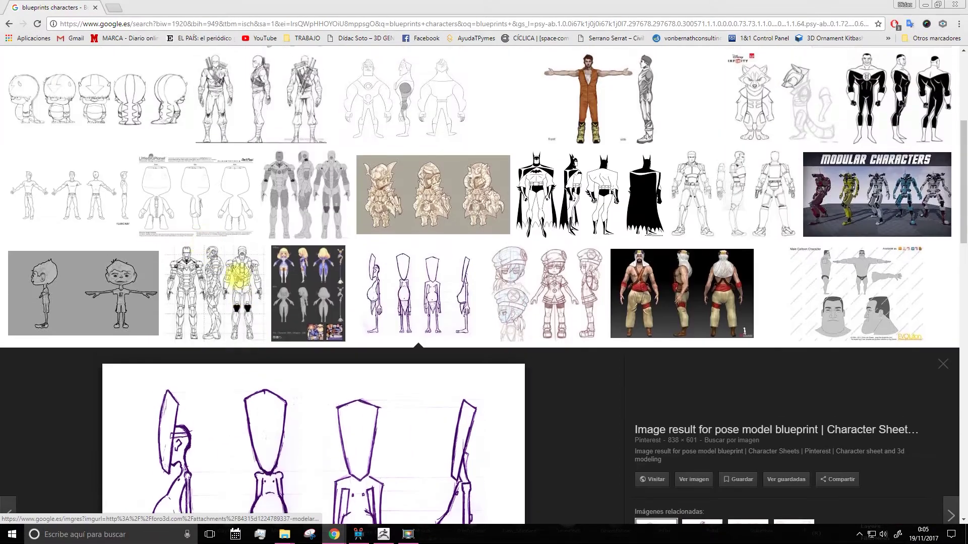
click(733, 285)
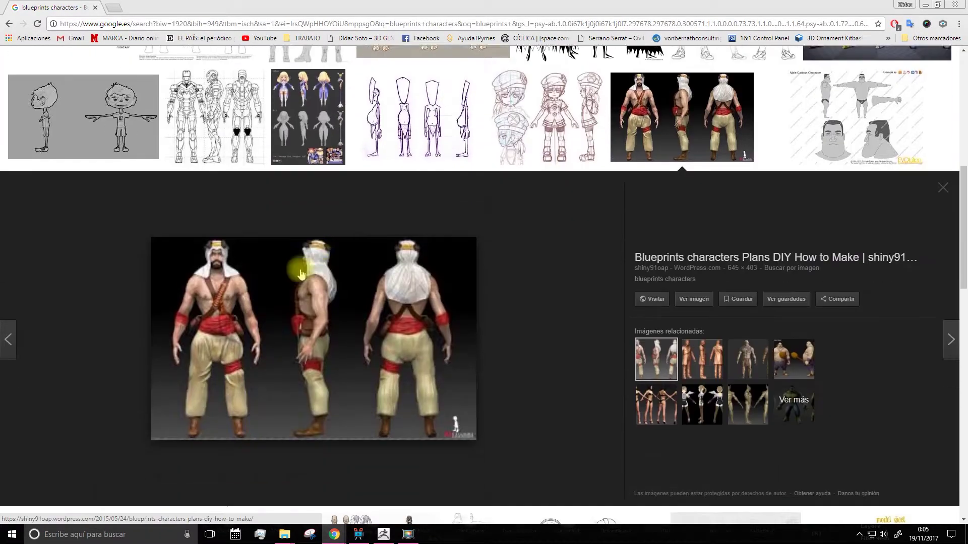
scroll(465, 267, up, 6)
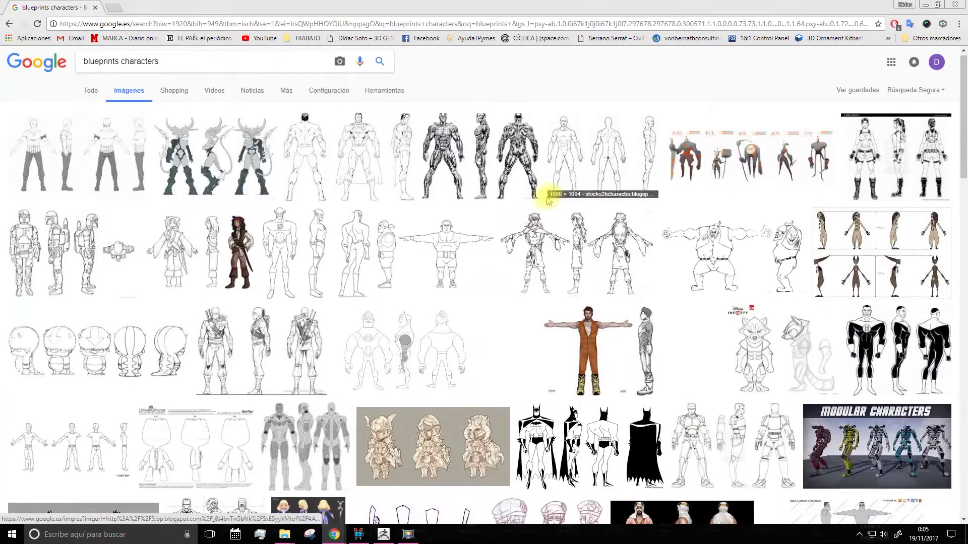
click(392, 535)
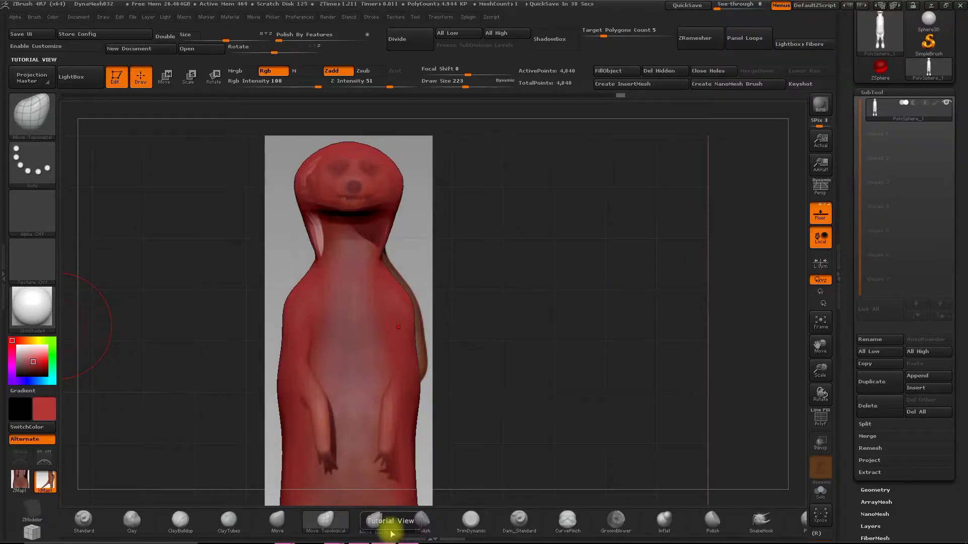
- Refine the throat and snout against the front and side references with the Move Topological brush at Draw Size 223
alt+drag(459, 292, 470, 324)
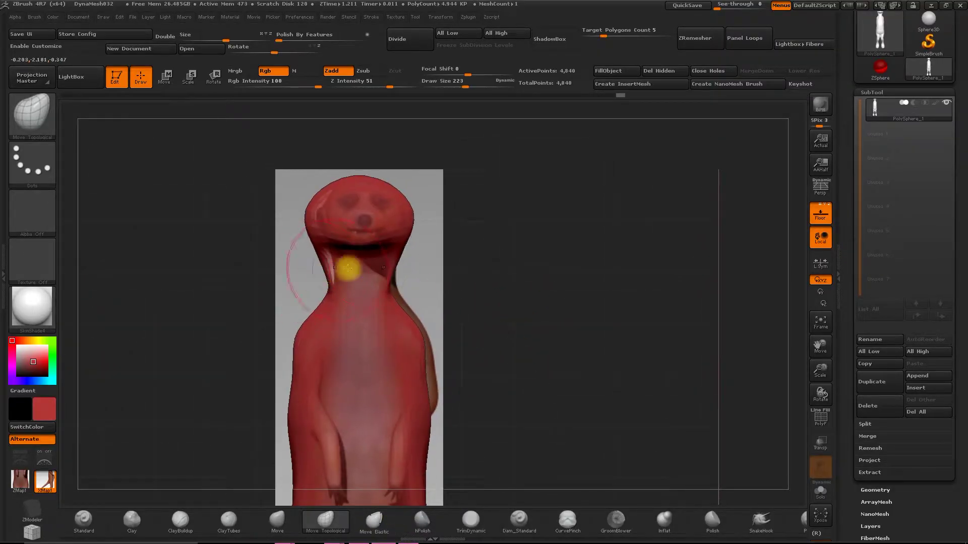
drag(341, 268, 271, 236)
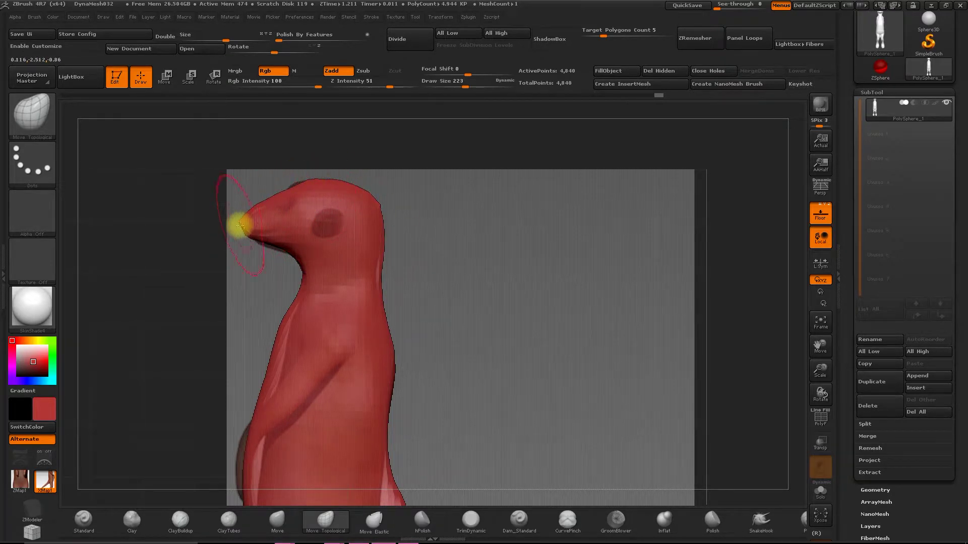
shift+drag(405, 285, 488, 304)
- Try to pull the start of a tail out of the rump with Move Topological at Draw Size 223
alt+drag(416, 355, 455, 254)
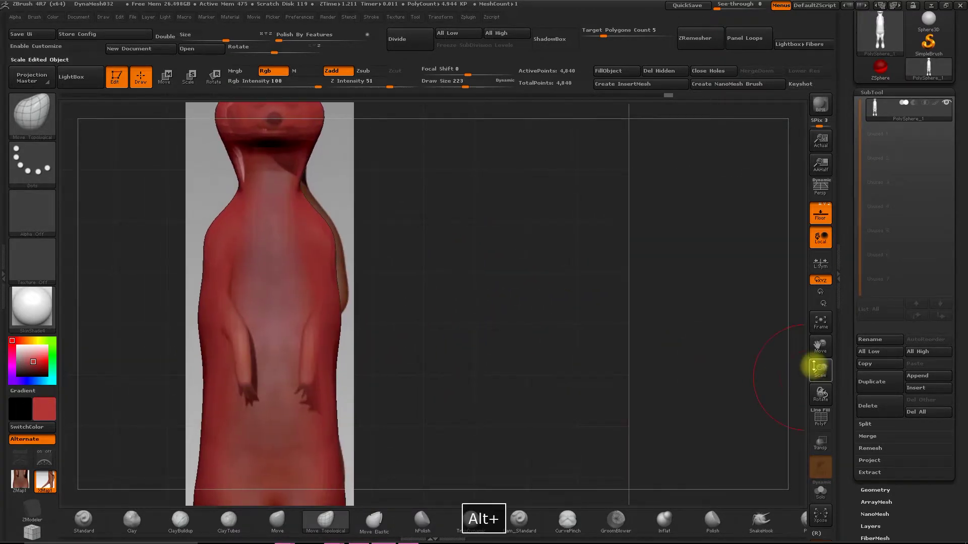
drag(815, 368, 811, 318)
alt+drag(413, 313, 422, 365)
drag(519, 292, 391, 367)
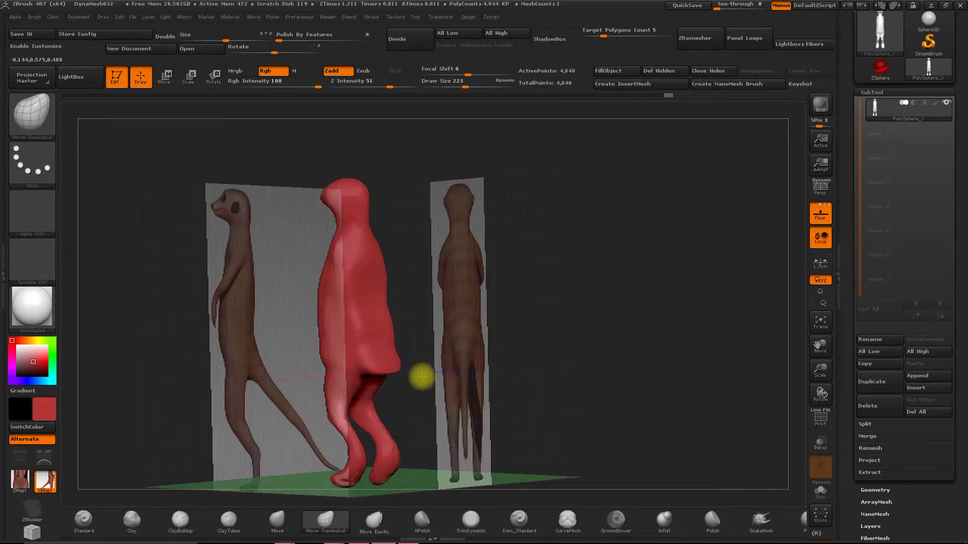
key(ctrl+z)
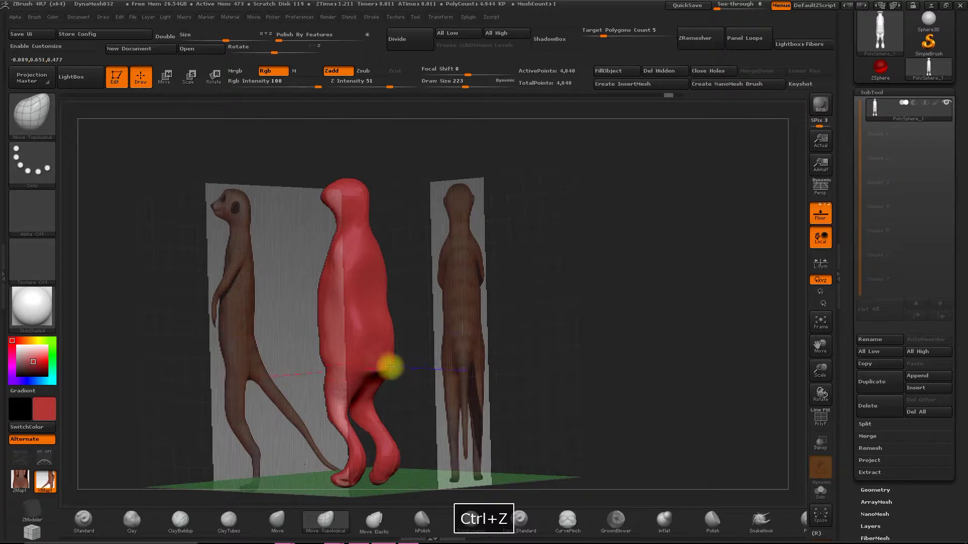
- Pull a tapered tail backward from the rump with the Move Topological brush, using Draw Size 268 and Focal Shift -55
drag(390, 366, 456, 362)
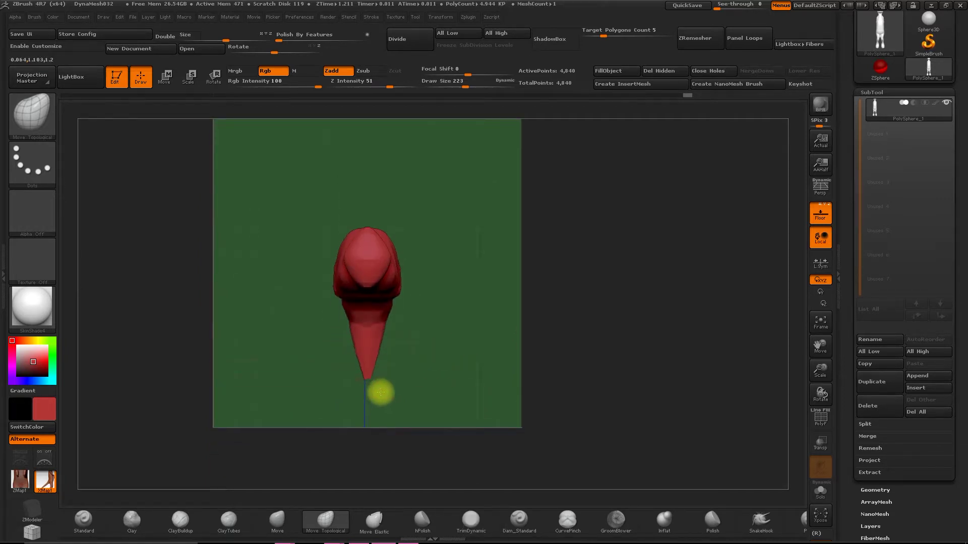
drag(428, 385, 397, 345)
key(space)
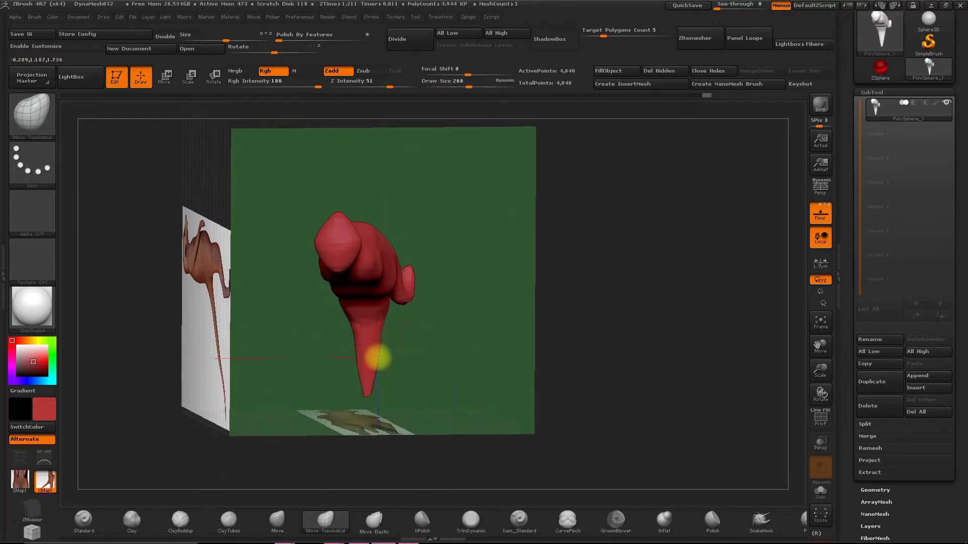
drag(426, 356, 527, 355)
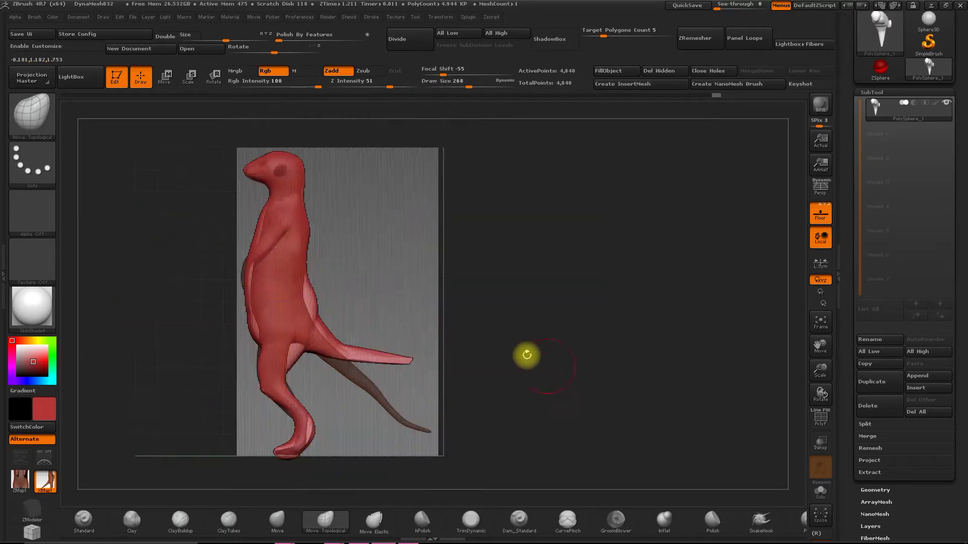
- Mask everything except the tail and rotate the tail down onto the side reference's tail with Transpose Rotate
mouse_move(416, 349)
ctrl+mouse_down()
mouse_move(406, 406)
mouse_move(338, 348)
ctrl+mouse_up()
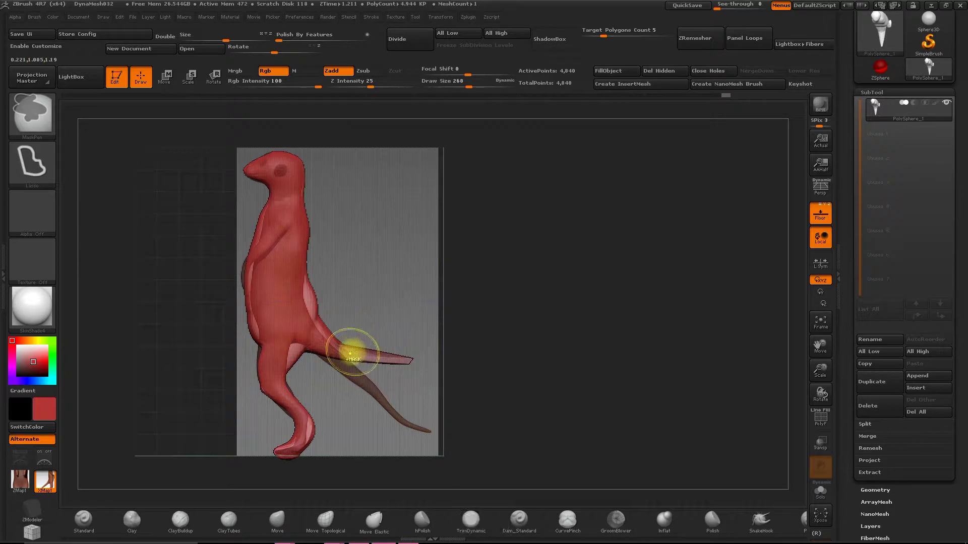
click(214, 77)
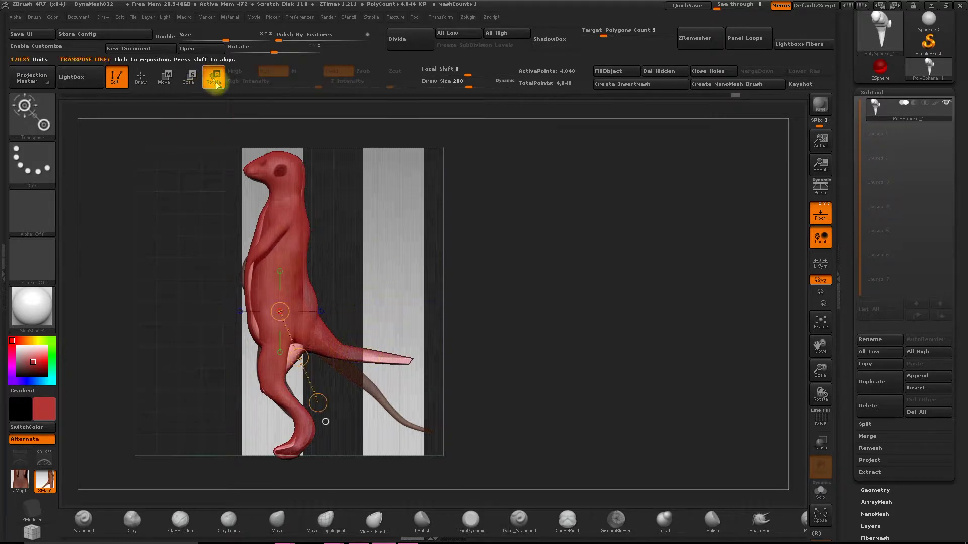
ctrl+click(363, 250)
mouse_move(325, 345)
mouse_down()
mouse_move(430, 376)
mouse_move(419, 376)
mouse_move(399, 456)
mouse_move(348, 534)
mouse_up()
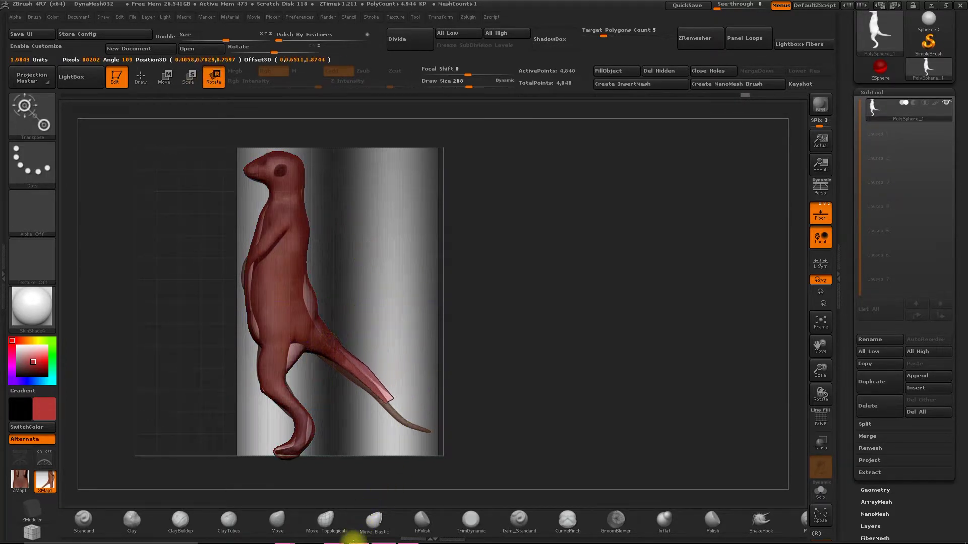
- Clear the mask, stretch the tail to the tip of the side reference with Move Topological, and remesh the model with DynaMesh
click(149, 84)
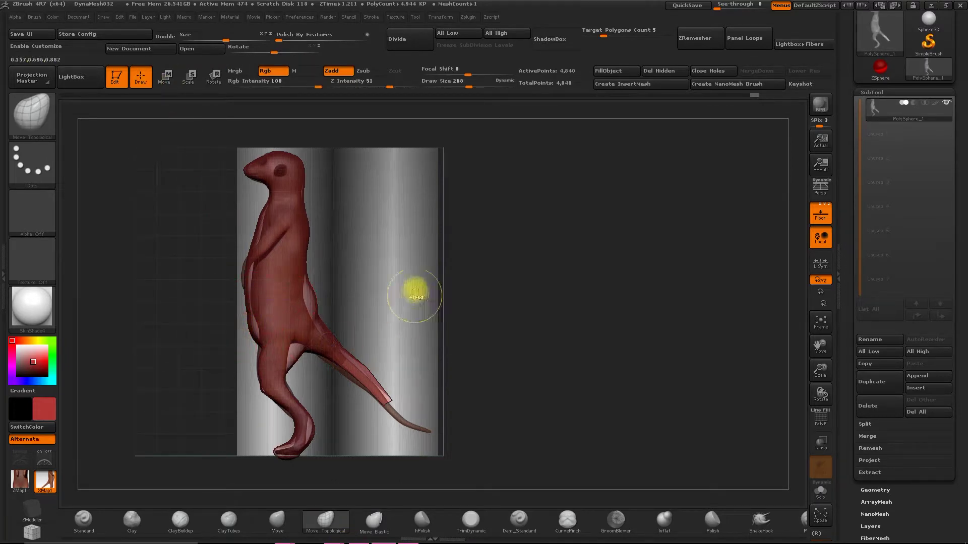
ctrl+drag(416, 291, 434, 322)
mouse_move(387, 398)
mouse_down()
mouse_move(426, 440)
mouse_move(440, 437)
mouse_up()
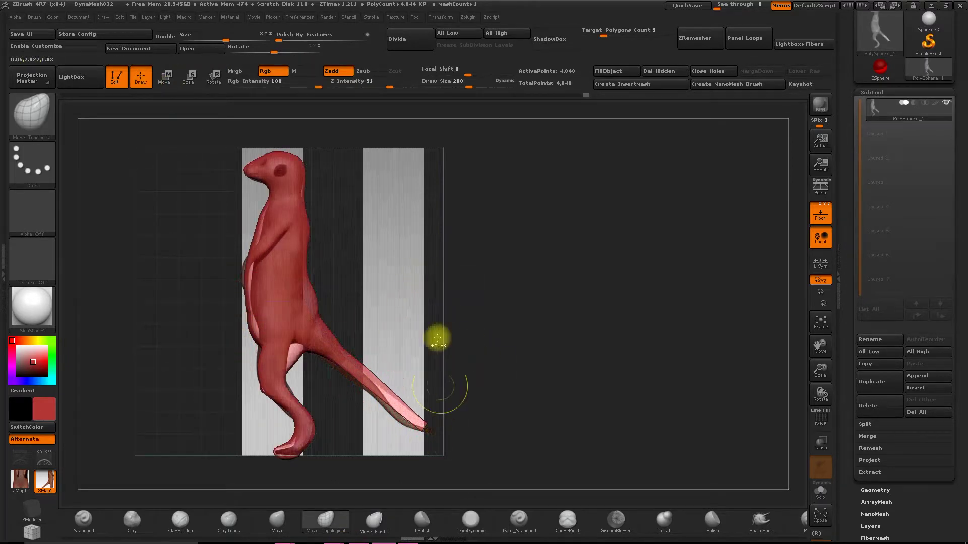
ctrl+drag(437, 340, 419, 376)
key(space)
drag(436, 309, 451, 310)
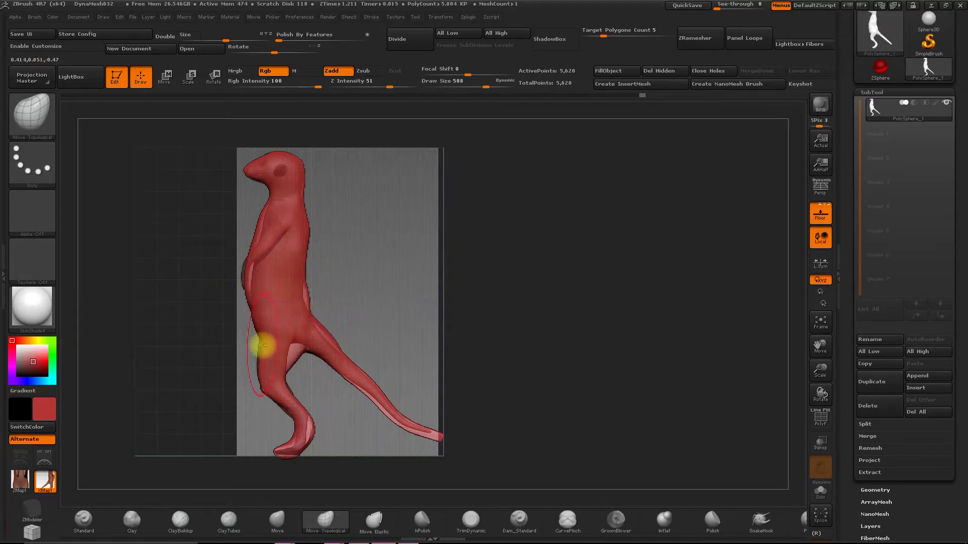
- Refine the lower belly and hind legs against the side reference with the Move Topological brush, starting at Draw Size 415
key(space)
drag(276, 346, 273, 343)
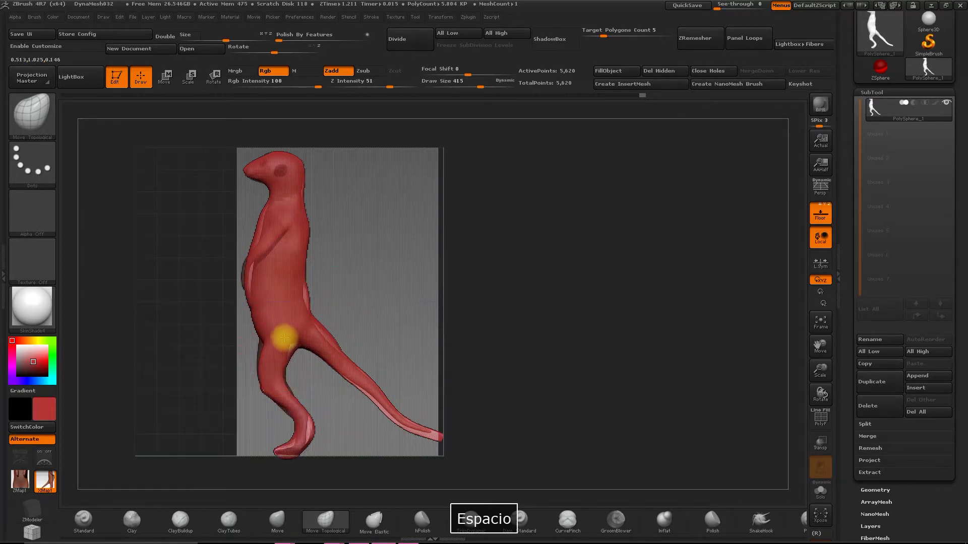
key(space)
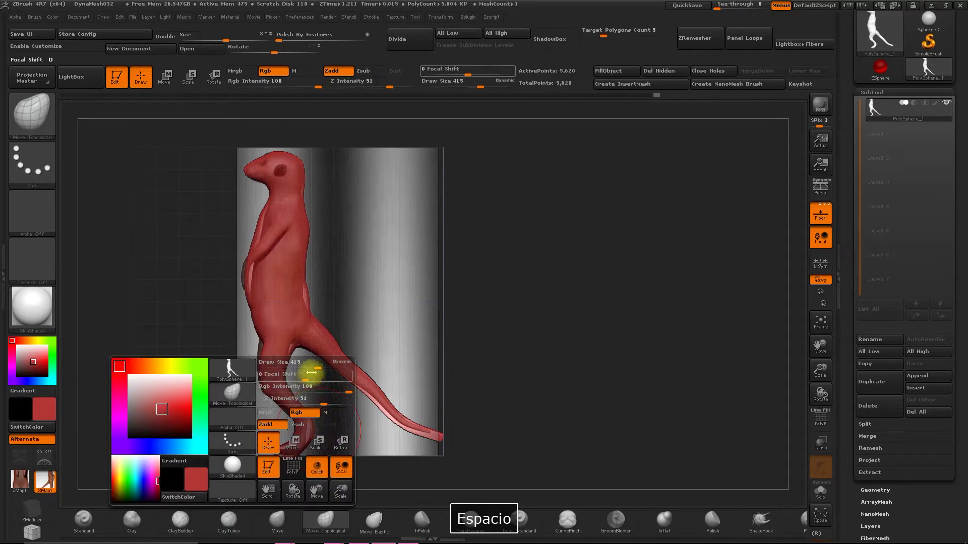
drag(319, 366, 312, 377)
right_drag(296, 407, 316, 415)
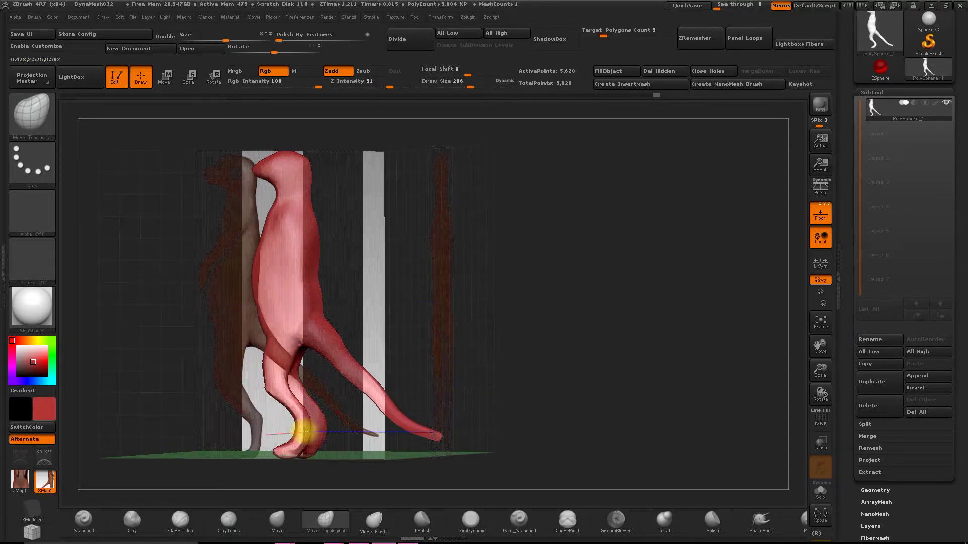
mouse_move(281, 424)
mouse_down()
mouse_move(324, 426)
mouse_move(367, 307)
mouse_move(315, 285)
mouse_up()
- Mask a small round spot on each shoulder with the Dots mask stroke at Draw Size 87, and invert the mask
key(space)
key(space)
drag(275, 260, 259, 258)
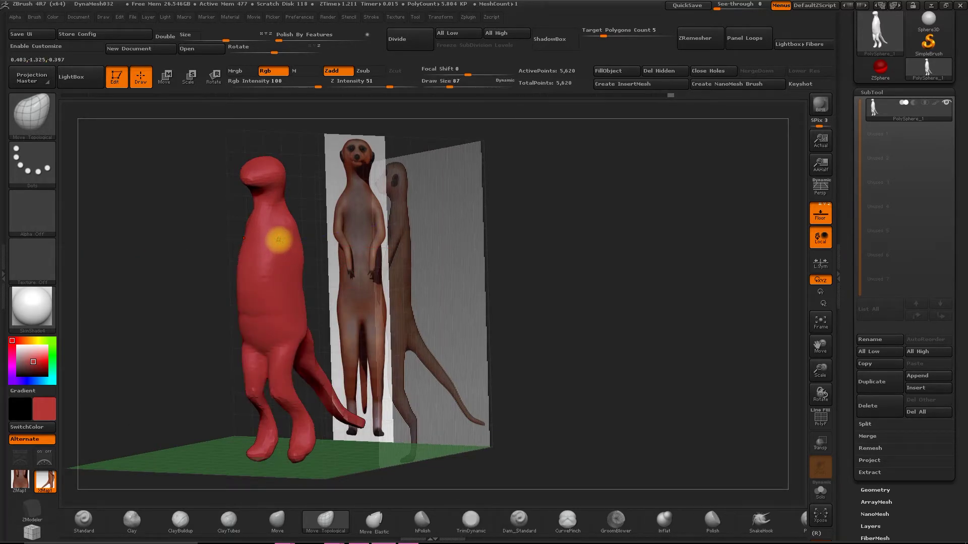
key(ctrl)
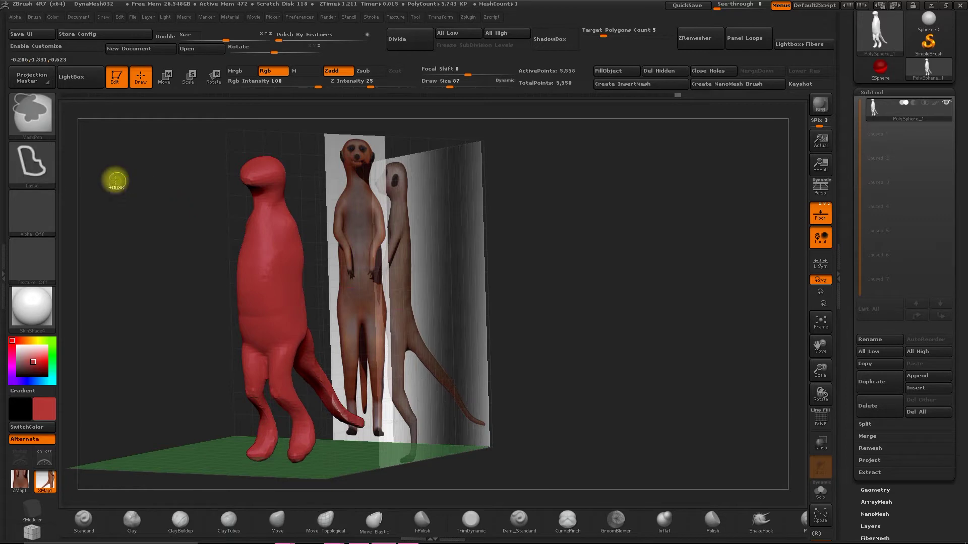
click(53, 158)
click(87, 171)
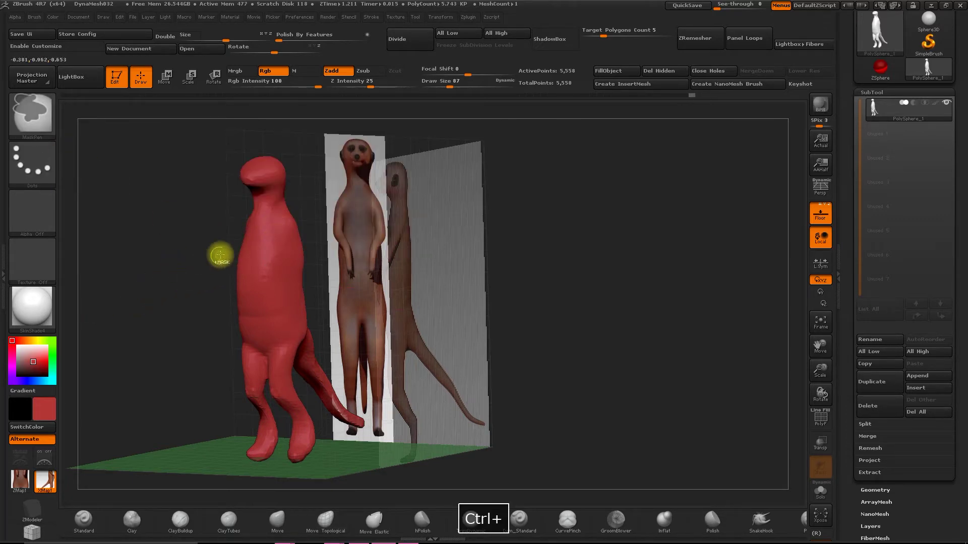
key(ctrl)
ctrl+click(276, 247)
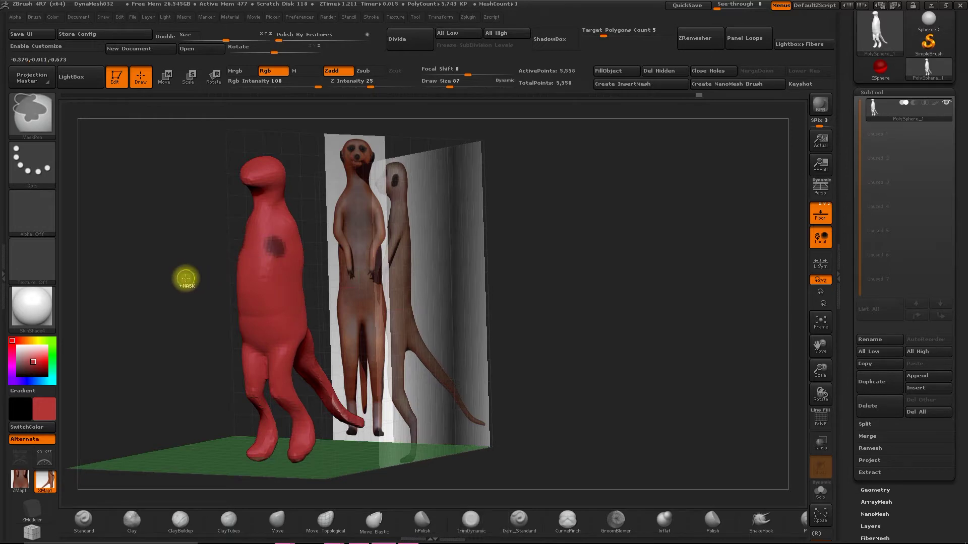
ctrl+click(183, 283)
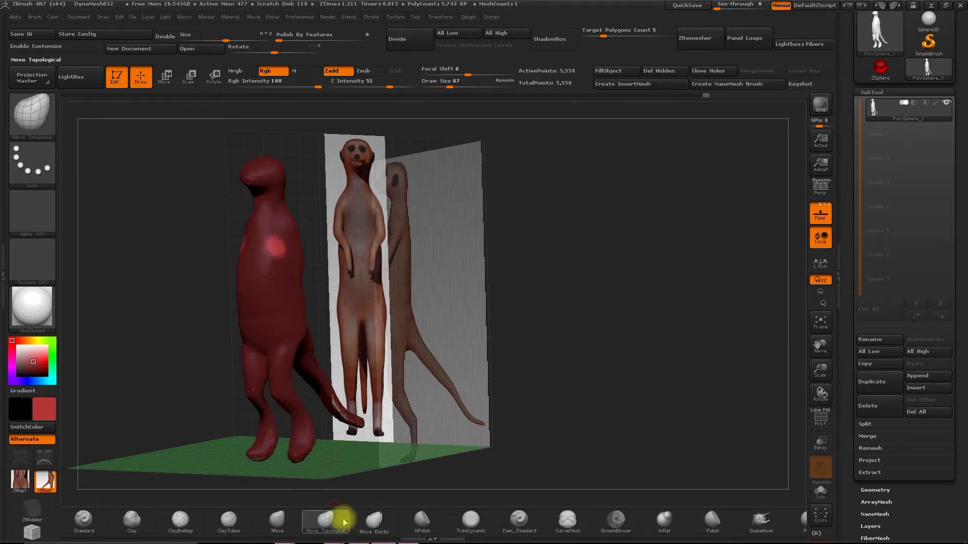
- Pull both arms out of the unmasked shoulder spots along the side reference with Move Topological at Draw Size 344, and clear the mask
key(space)
mouse_move(210, 324)
mouse_down()
mouse_move(222, 324)
mouse_move(183, 343)
mouse_up()
key(space)
drag(238, 278, 261, 281)
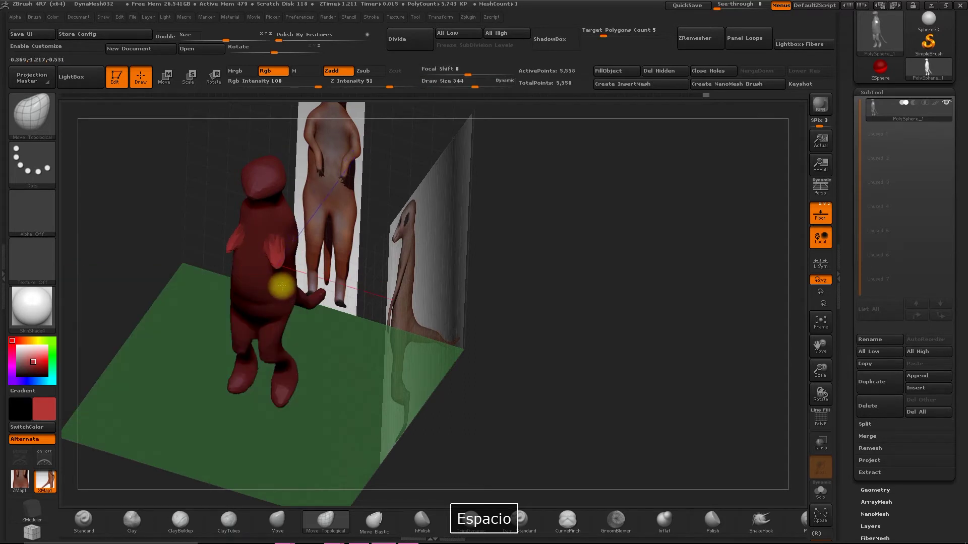
mouse_move(120, 294)
shift+mouse_down()
mouse_move(265, 285)
mouse_move(222, 323)
shift+mouse_up()
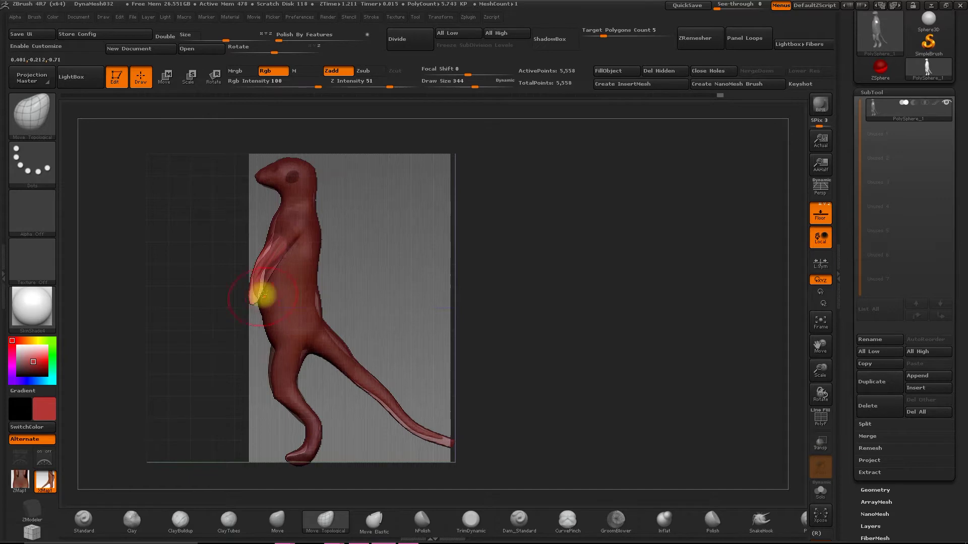
key(ctrl+z)
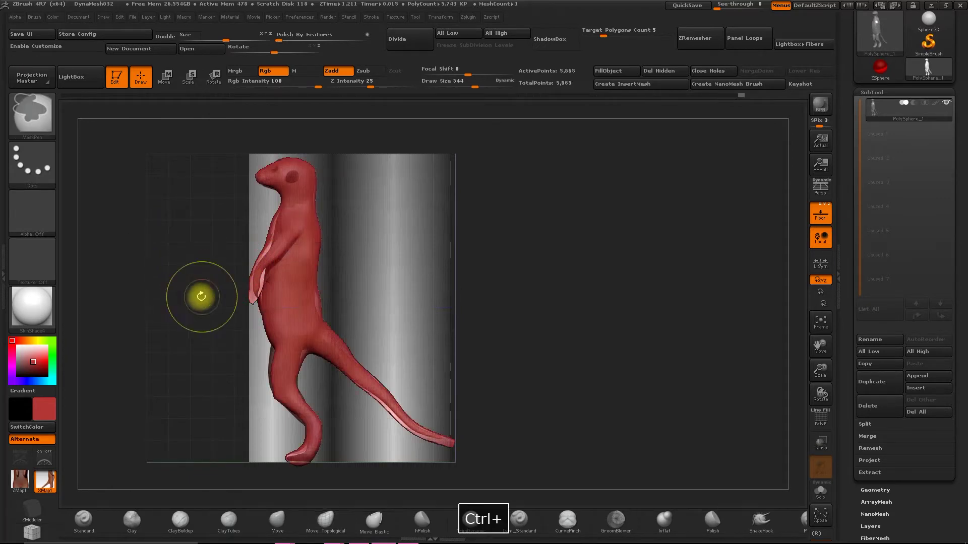
- Try to mask the forearms with a rectangular mask
mouse_move(198, 294)
shift+mouse_down()
mouse_move(324, 268)
mouse_move(358, 288)
mouse_move(275, 274)
shift+mouse_up()
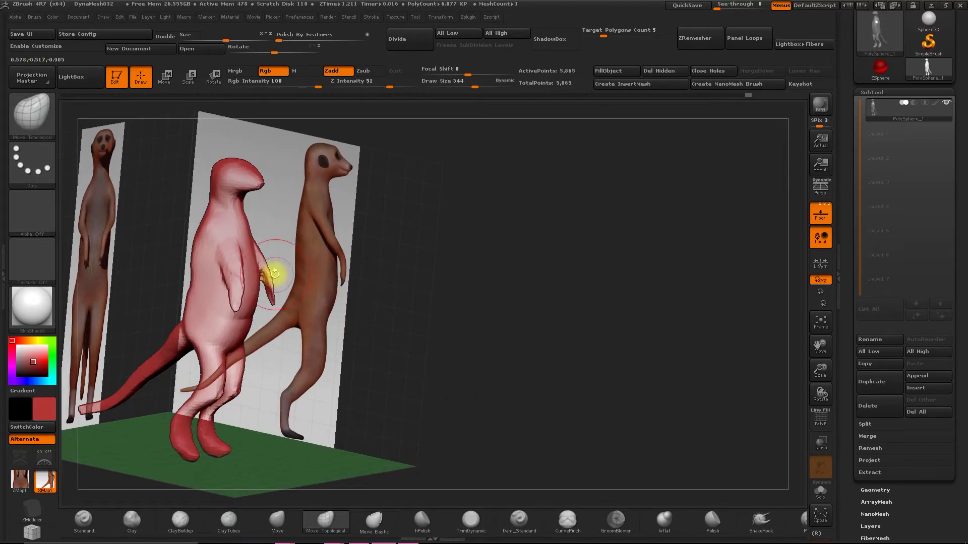
click(664, 519)
mouse_move(483, 366)
mouse_down()
mouse_move(503, 371)
mouse_move(309, 309)
mouse_up()
key(ctrl+z)
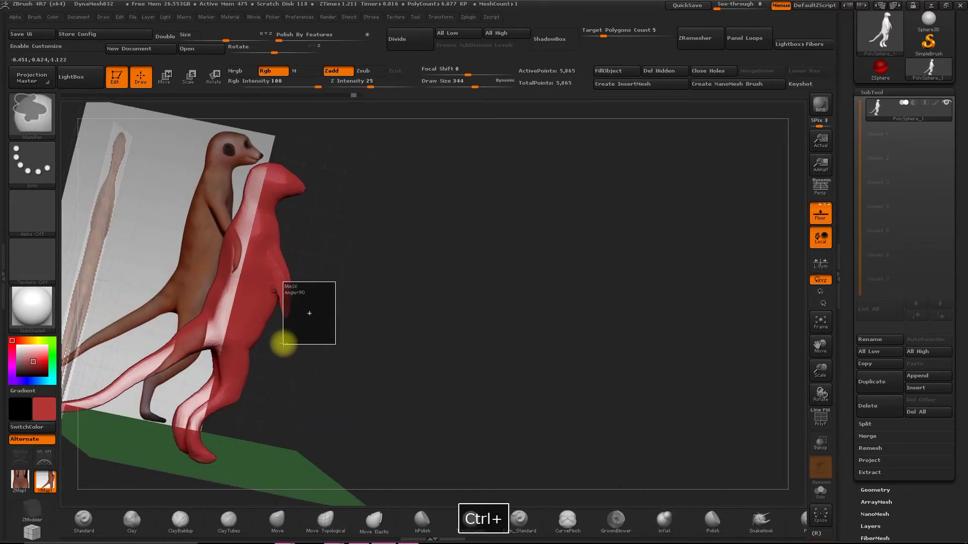
drag(283, 344, 374, 290)
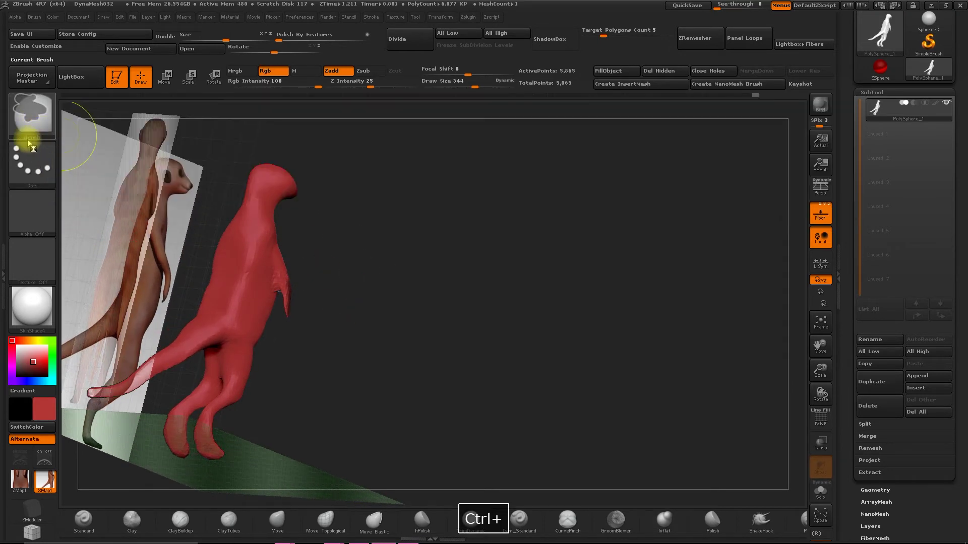
- Mask both forearms with the Lasso mask stroke and invert the mask so only the arms stay editable
click(31, 160)
click(186, 197)
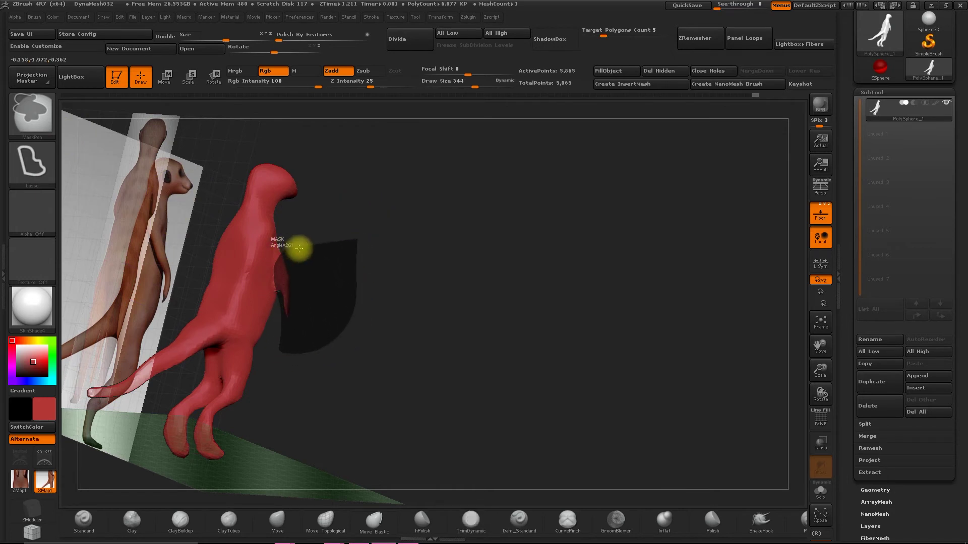
ctrl+click(325, 286)
mouse_move(330, 285)
mouse_down()
mouse_move(283, 293)
mouse_move(315, 309)
mouse_up()
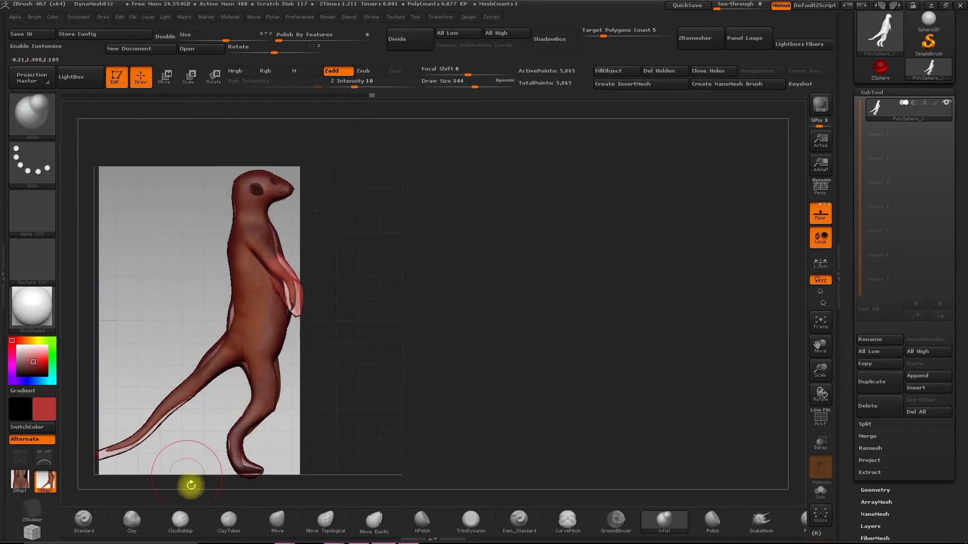
- Lengthen the forearms and hands downward in the side view with the Move brush at Draw Size 251
click(277, 522)
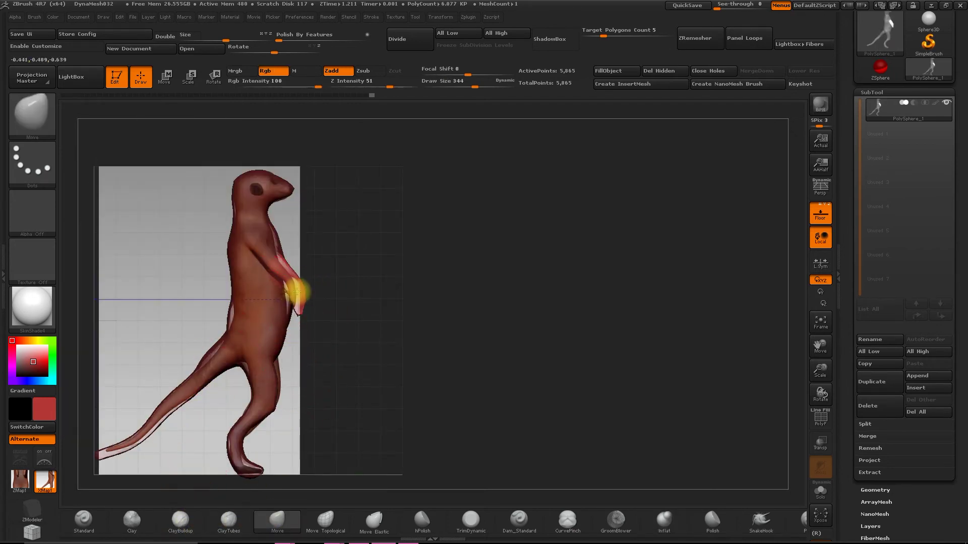
key(space)
drag(303, 311, 301, 319)
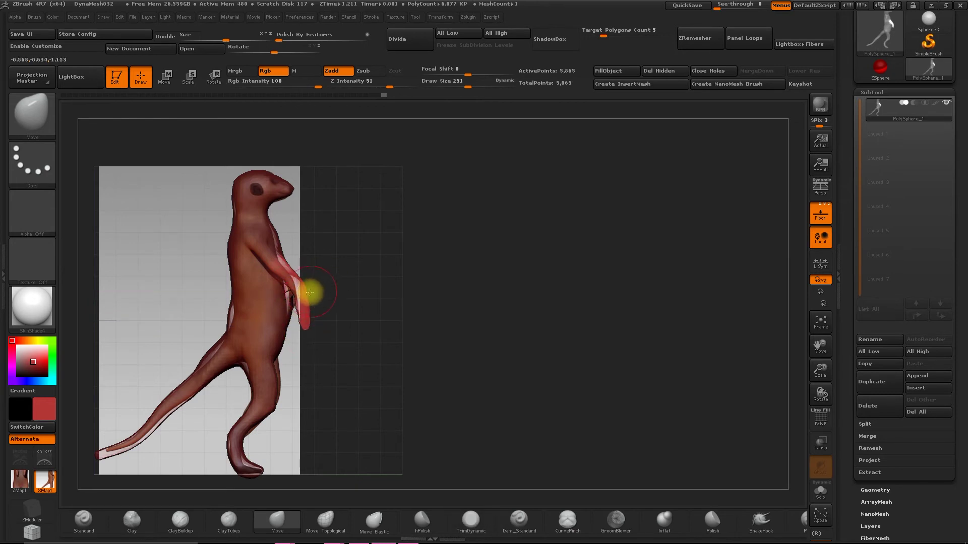
- Clear the mask and bend the arms inward to follow the front reference with the Move brush
drag(331, 292, 287, 298)
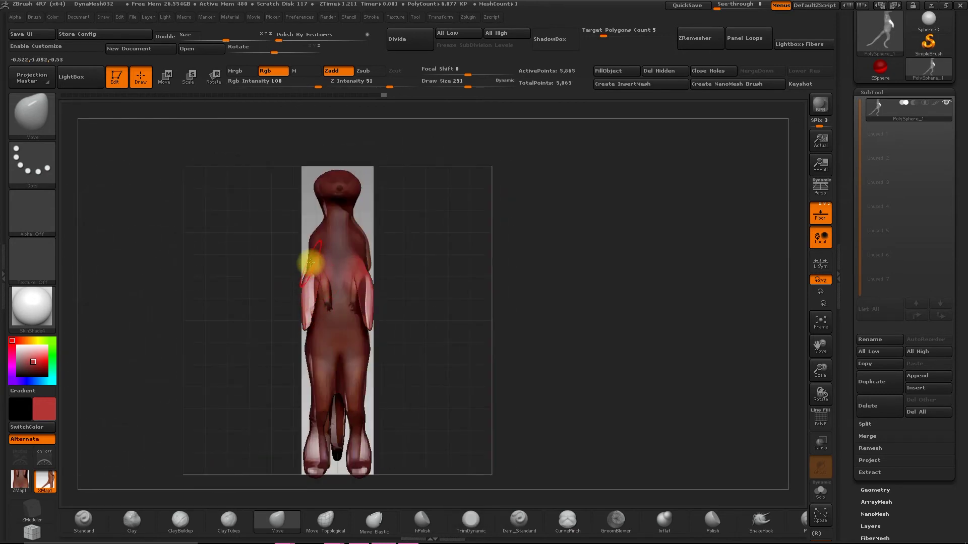
key(space)
drag(303, 256, 314, 258)
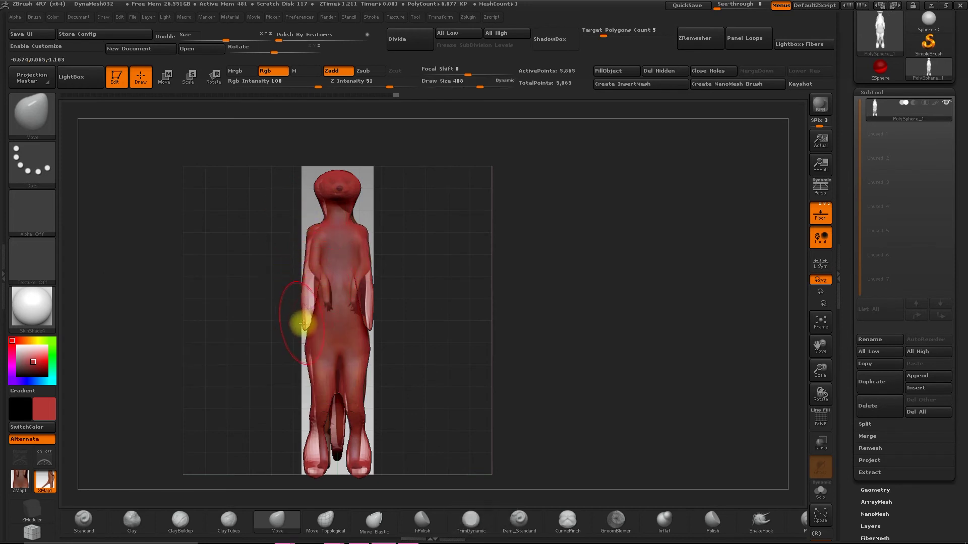
drag(304, 323, 329, 323)
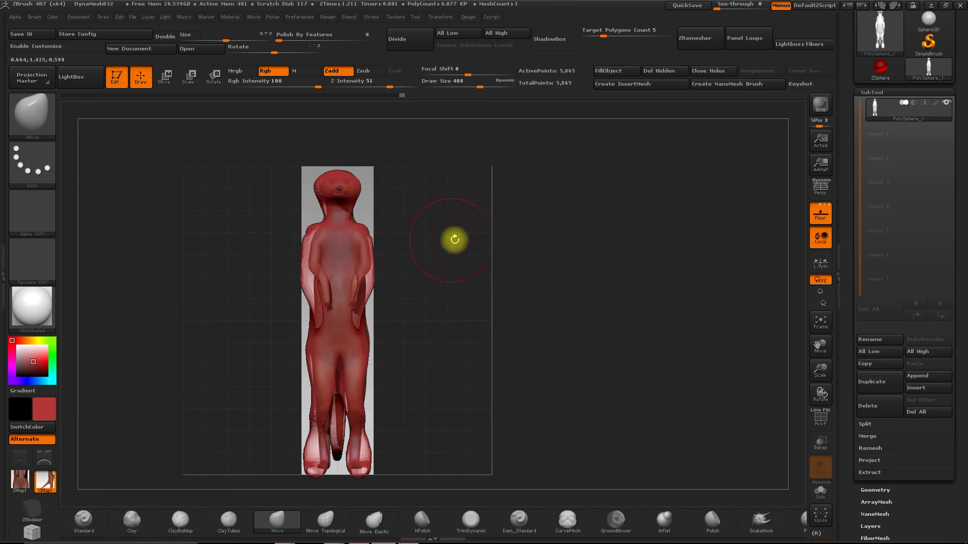
drag(454, 239, 478, 256)
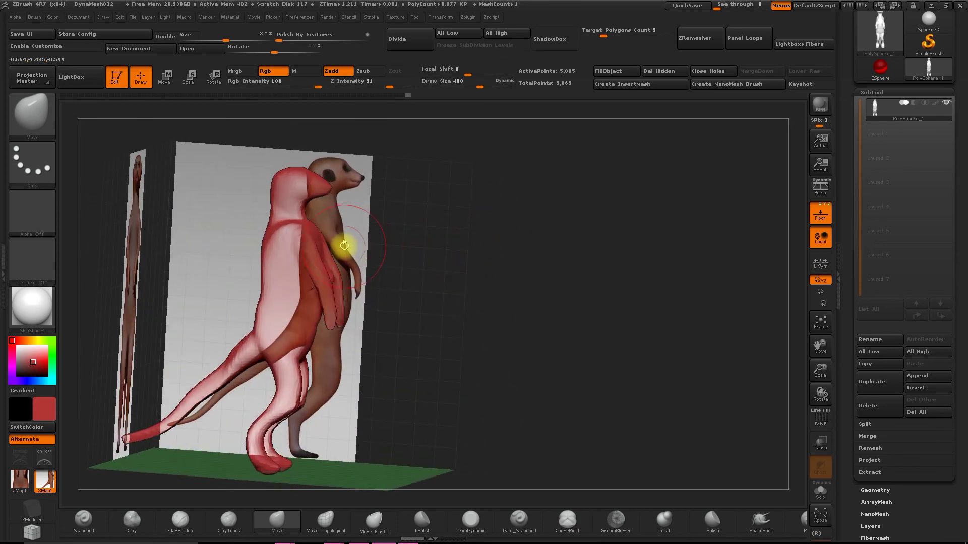